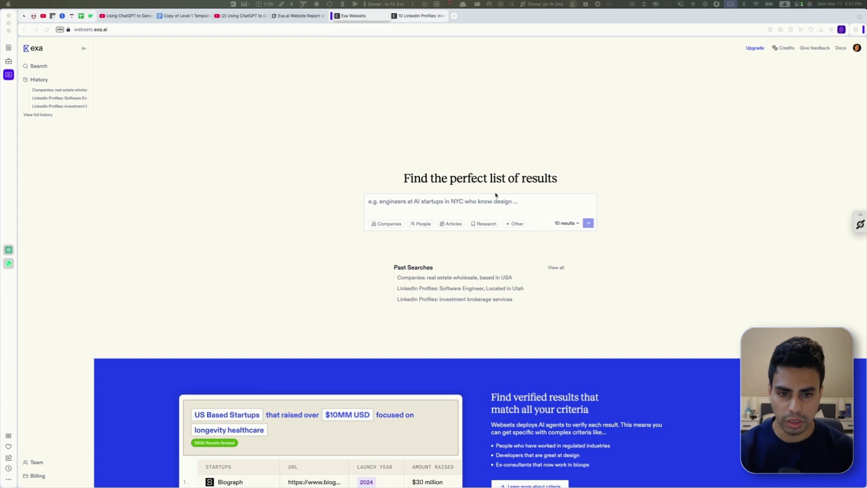
# Enter the search query "coaches and consultants doing 10k+ a month"
pyautogui.click(496, 205)
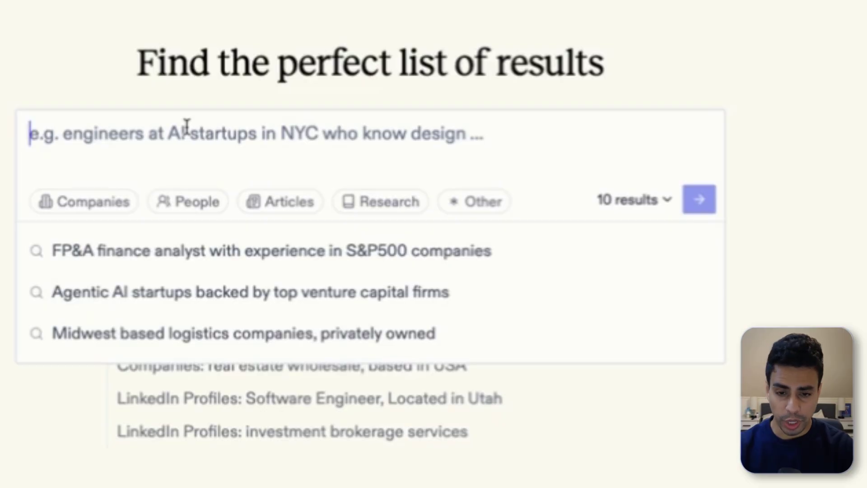
pyautogui.write('co')
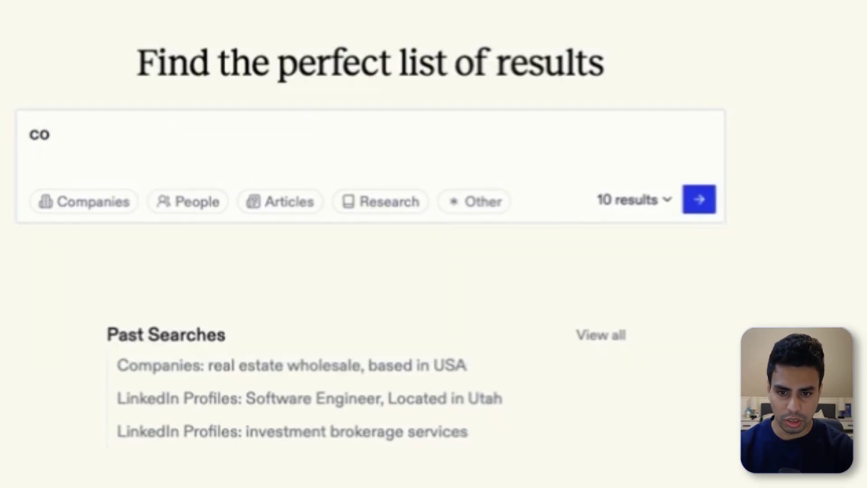
pyautogui.write('aches and')
pyautogui.press('BackSpace')
pyautogui.press('BackSpace')
pyautogui.press('BackSpace')
pyautogui.write('and')
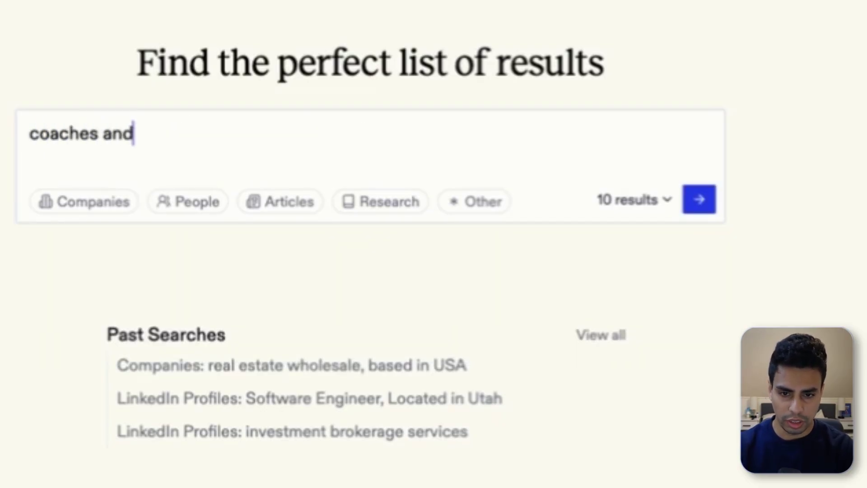
pyautogui.write(' consultants doing 10k+')
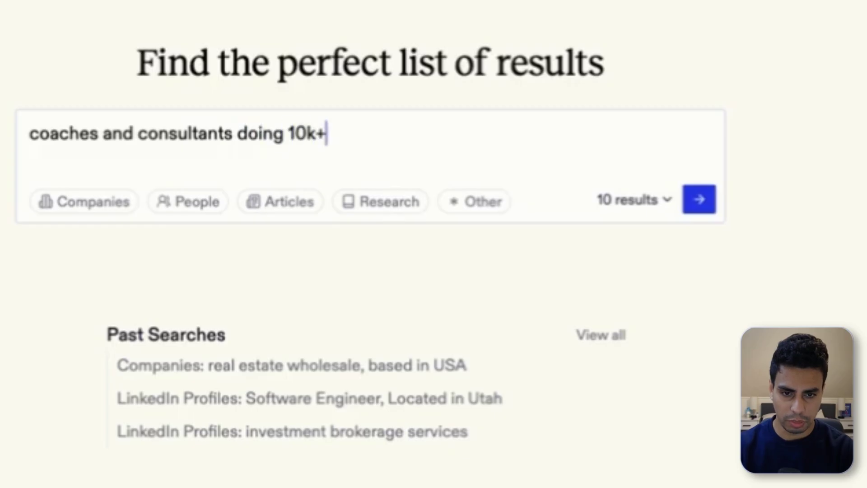
pyautogui.write(' a month')
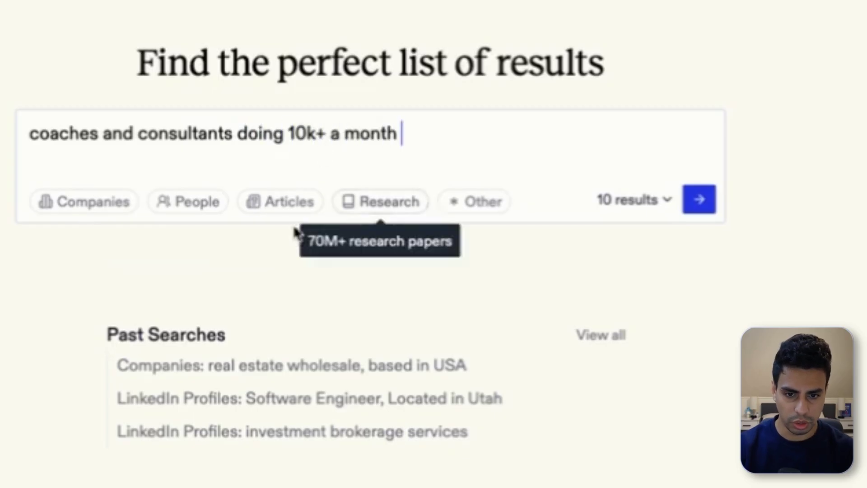
# Set a custom result count of 3, restrict the search to People, and submit the query to generate its criteria
pyautogui.click(651, 203)
pyautogui.click(640, 177)
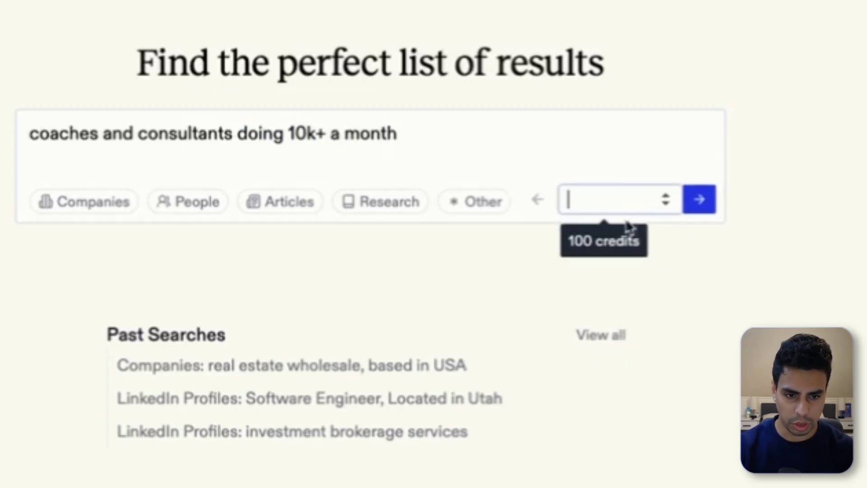
pyautogui.write('3')
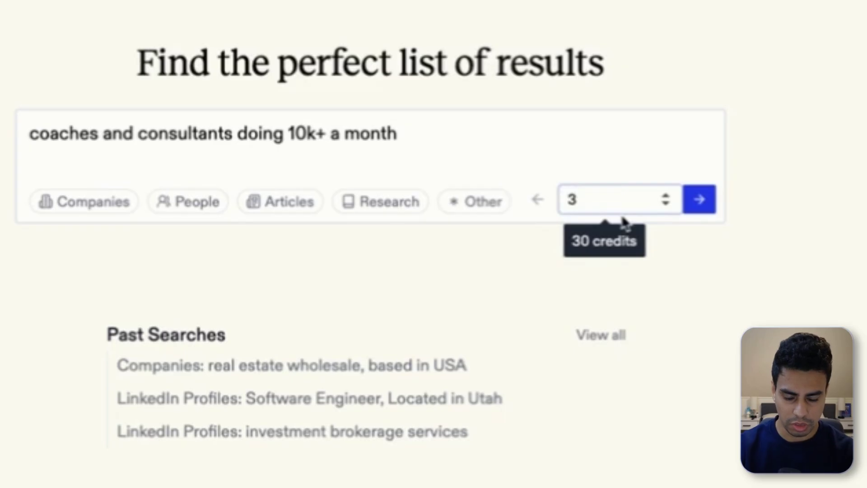
pyautogui.click(727, 348)
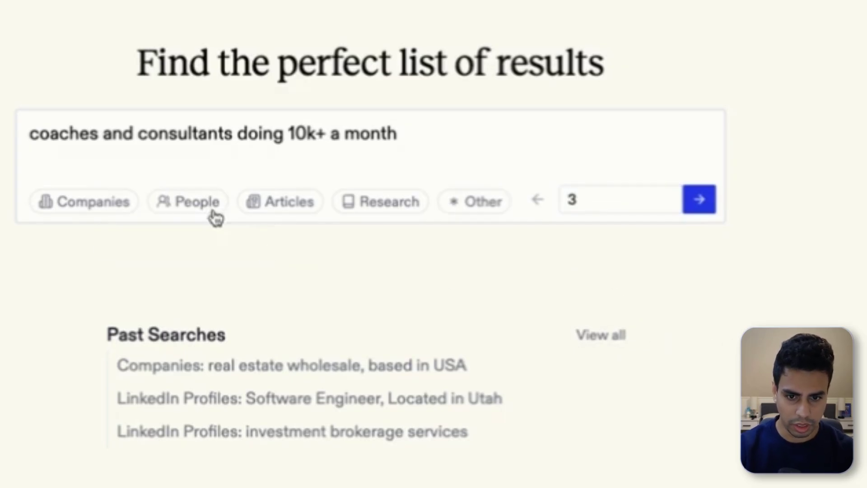
pyautogui.click(199, 206)
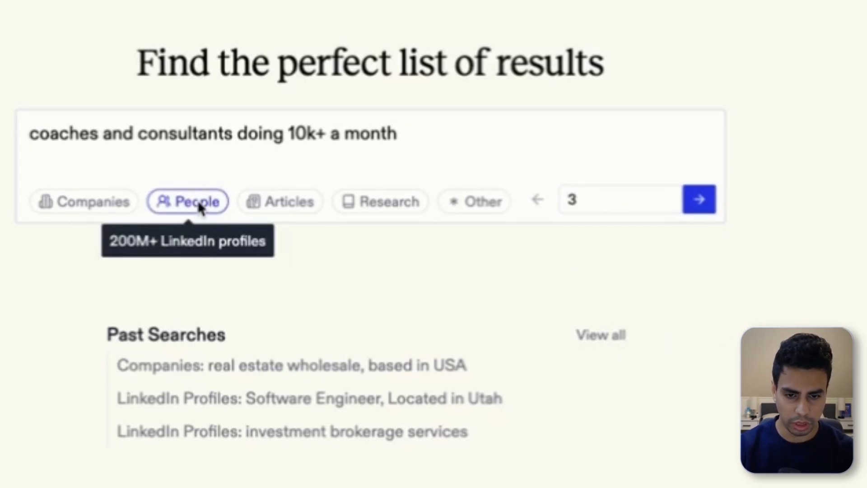
pyautogui.click(439, 136)
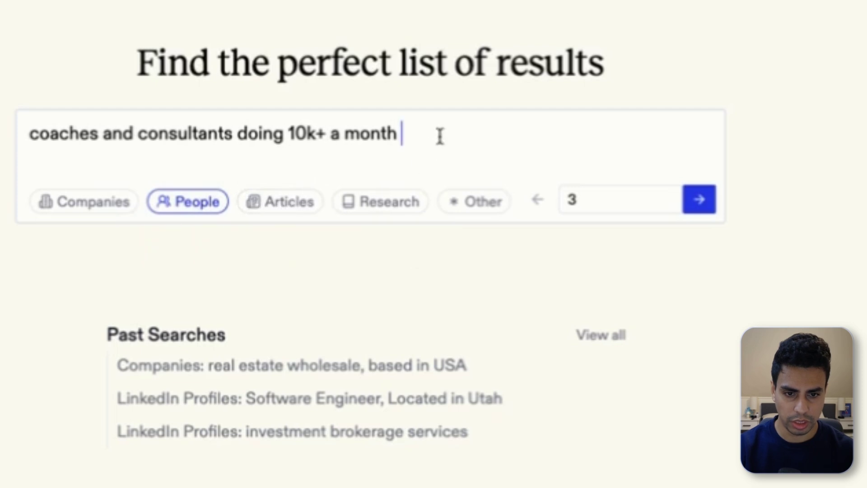
pyautogui.click(697, 206)
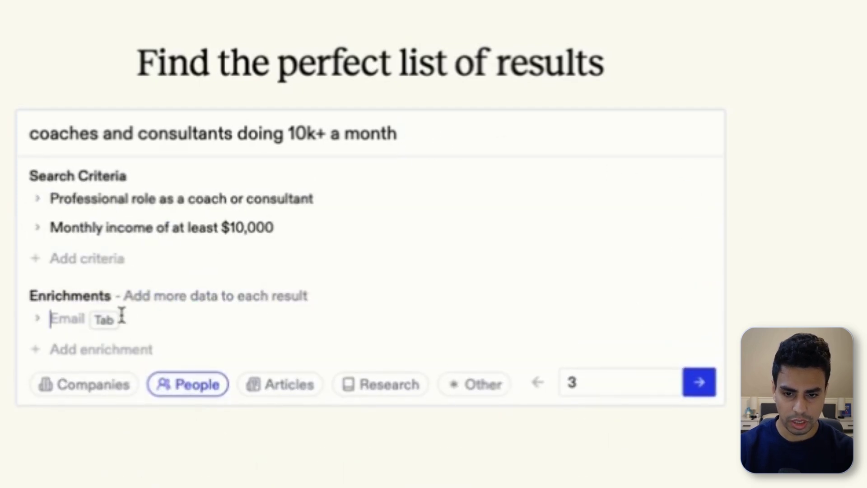
# Add an Email enrichment to the search and run it
pyautogui.write('Eamil')
pyautogui.write('mail')
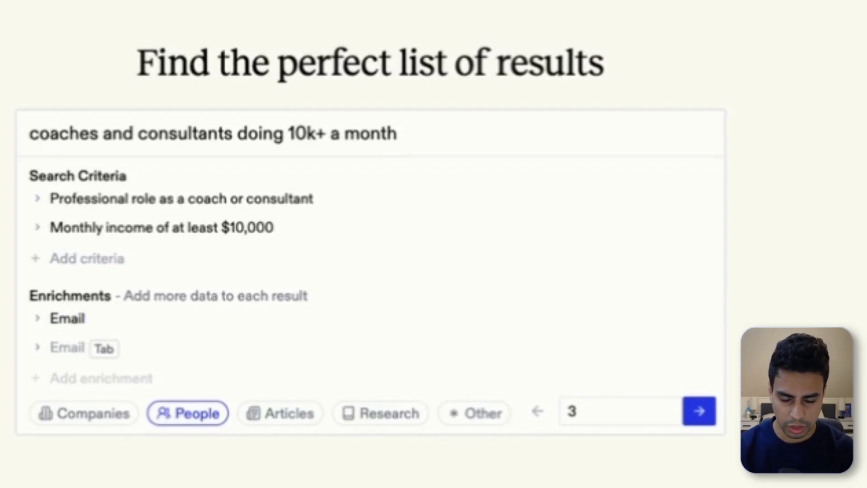
pyautogui.click(701, 414)
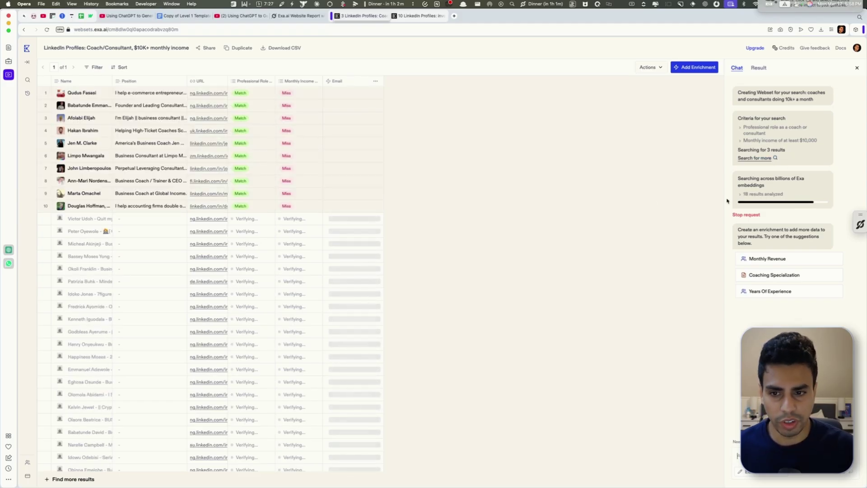
# Open the first matching person's LinkedIn profile, look through it, and open a blank new message to them
pyautogui.click(240, 97)
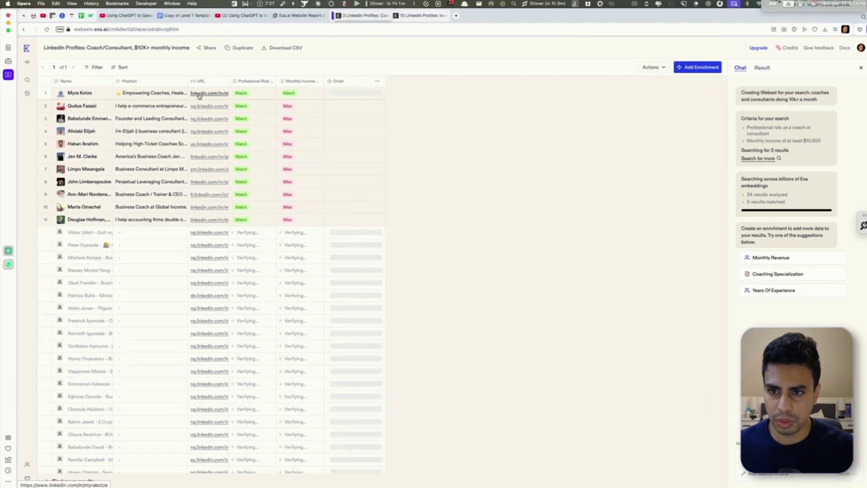
pyautogui.click(199, 94)
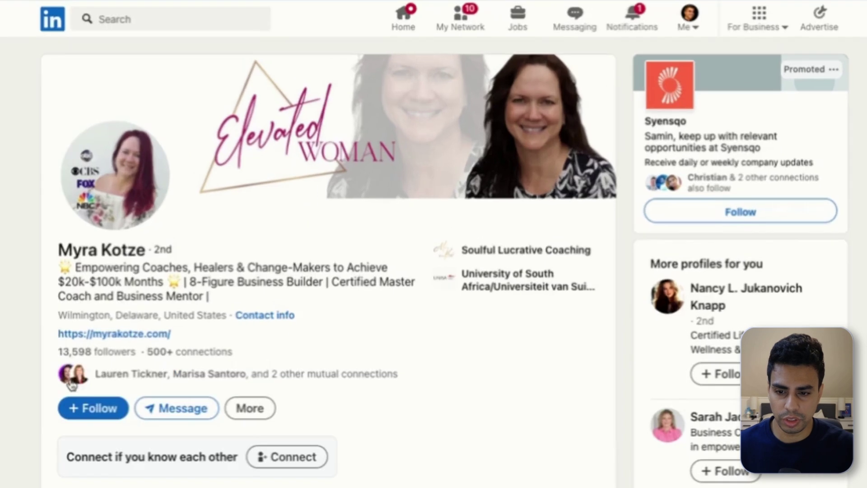
pyautogui.scroll(-5, 474, 434)
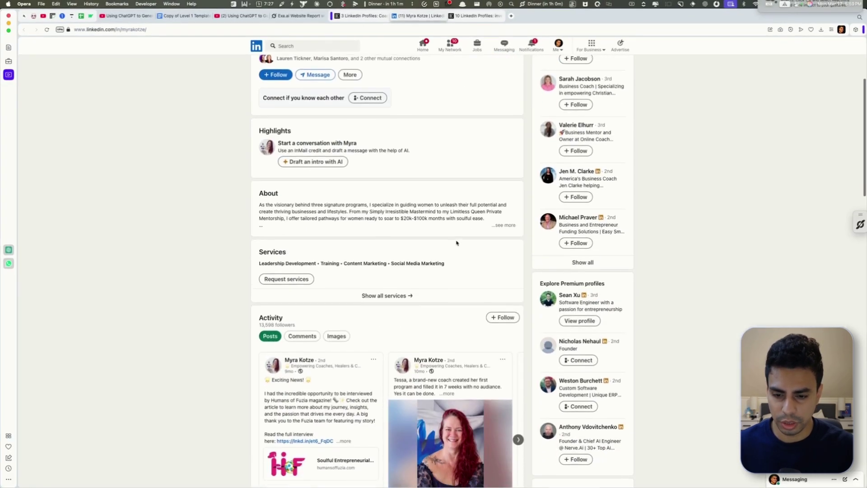
pyautogui.scroll(5, 457, 243)
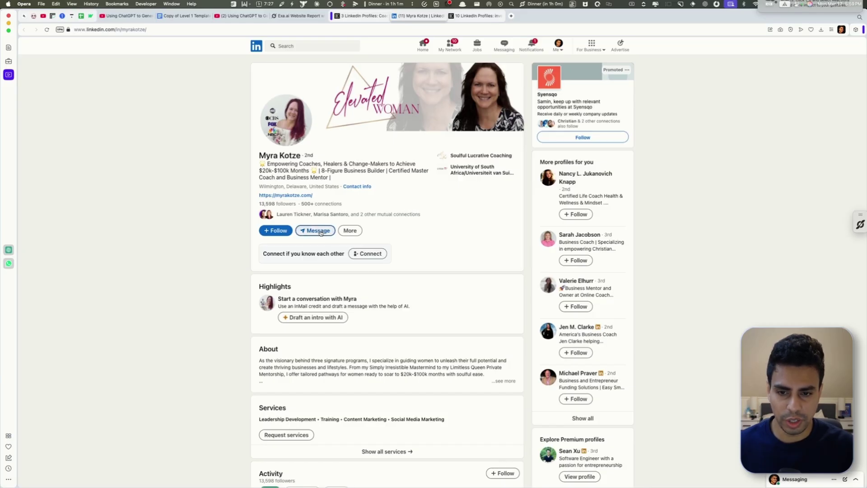
pyautogui.click(318, 231)
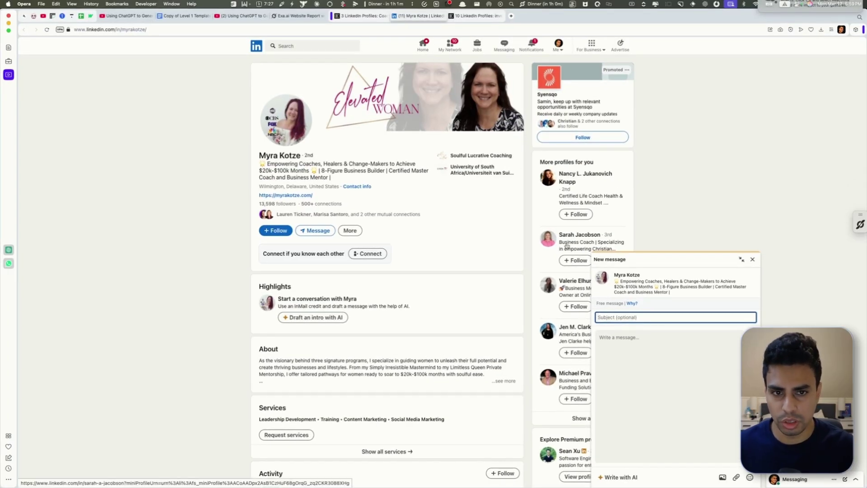
# Return to the search results and view the past searches for investment brokerage services and real estate wholesale companies based in USA
pyautogui.hotkey('ctrl', 'Tab')
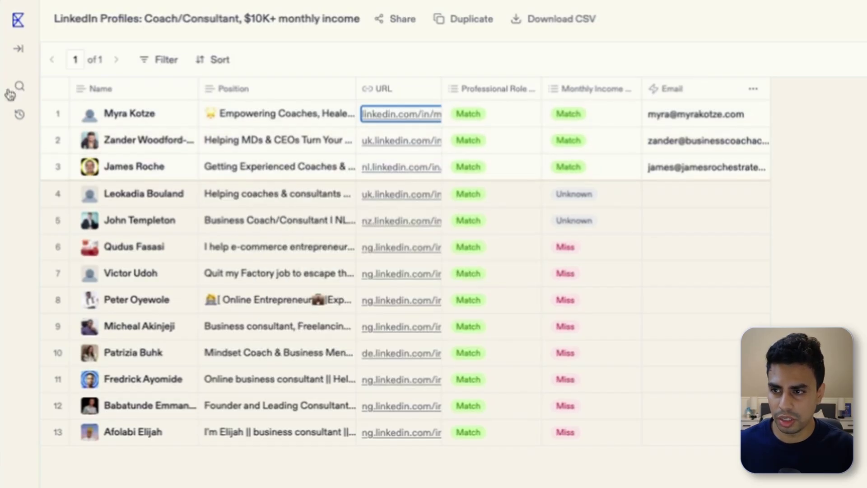
pyautogui.click(19, 50)
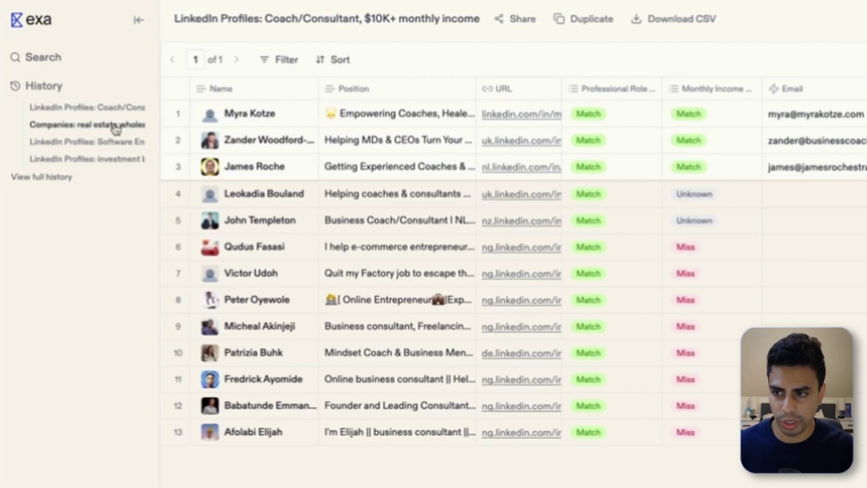
pyautogui.click(108, 159)
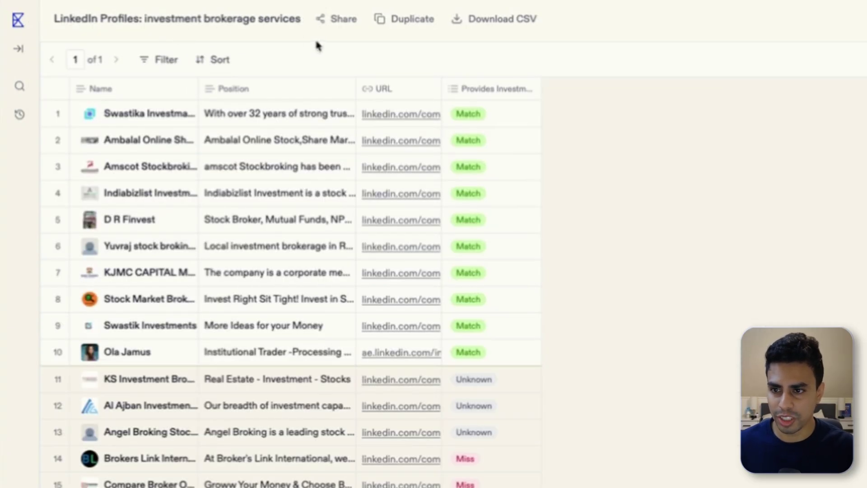
pyautogui.click(19, 49)
pyautogui.click(85, 128)
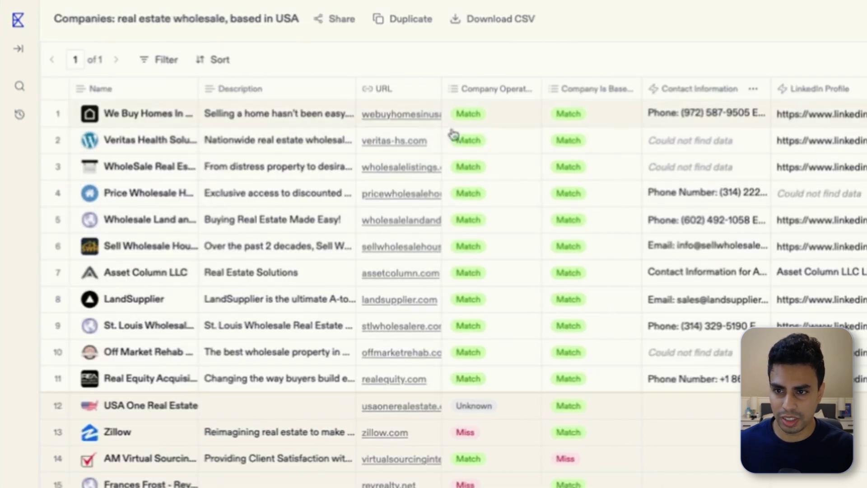
# Open the past search "LinkedIn Profiles: Software Engineer, Located in Utah" and download its results as a CSV
pyautogui.click(28, 60)
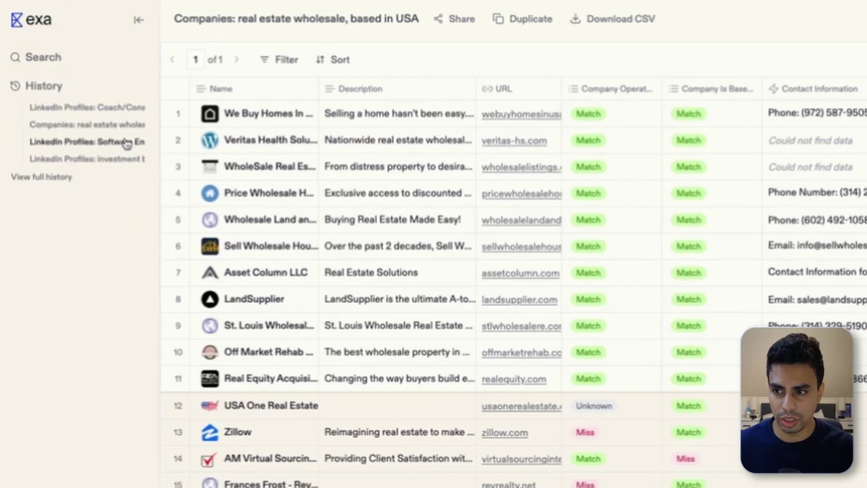
pyautogui.click(127, 141)
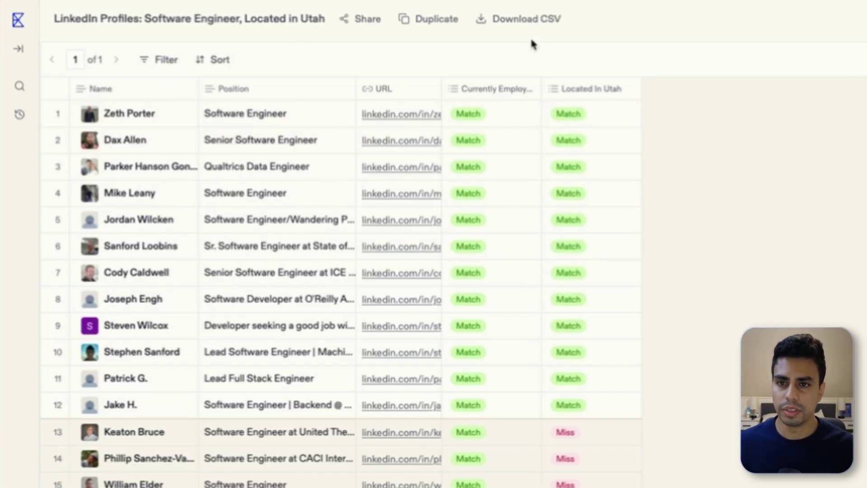
pyautogui.click(517, 30)
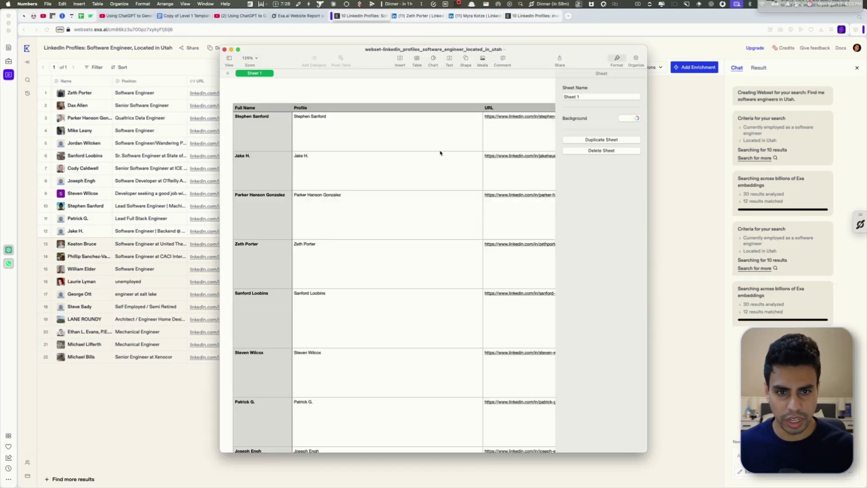
# Enlarge the exported spreadsheet in Numbers and examine its profile, URL, criteria and reasoning columns across all rows
pyautogui.hscroll(15, 391, 171)
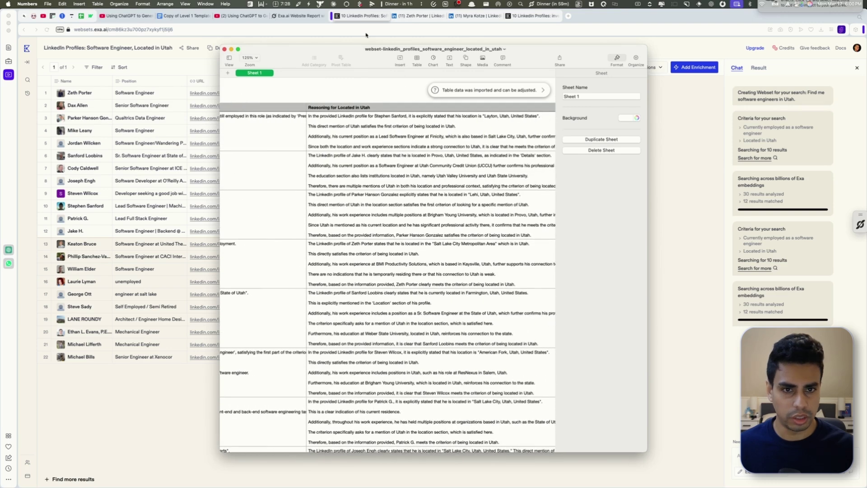
pyautogui.doubleClick(340, 55)
pyautogui.hscroll(-15, 414, 112)
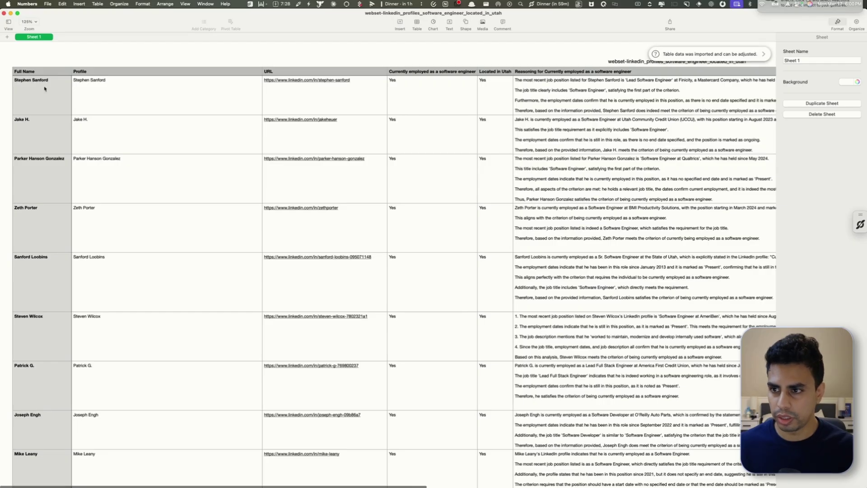
pyautogui.hscroll(8, 120, 115)
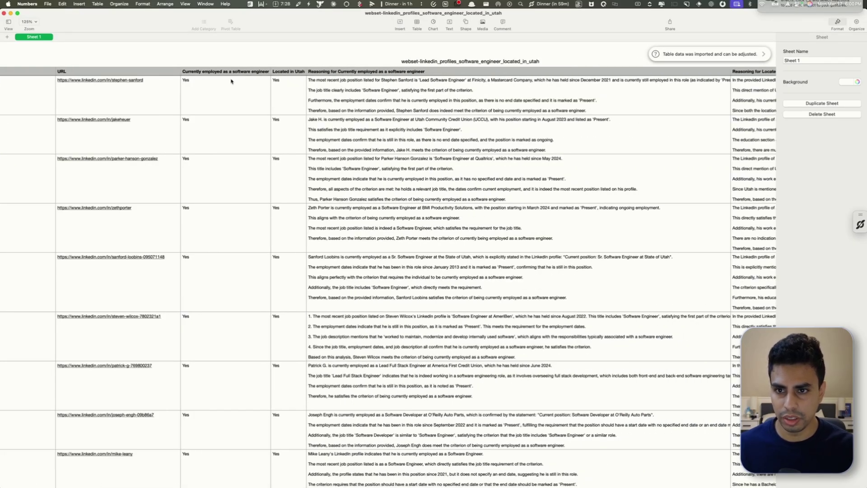
pyautogui.hscroll(5, 386, 104)
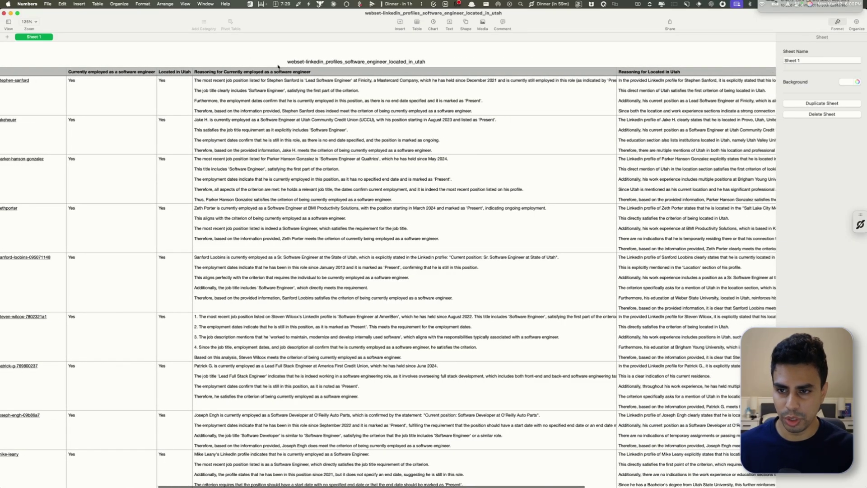
pyautogui.hscroll(1, 285, 72)
pyautogui.hscroll(5, 365, 106)
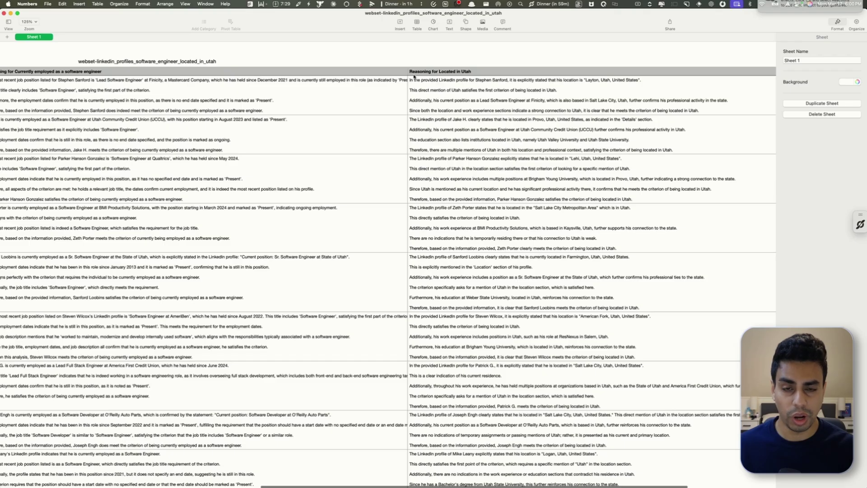
pyautogui.hscroll(-2, 337, 95)
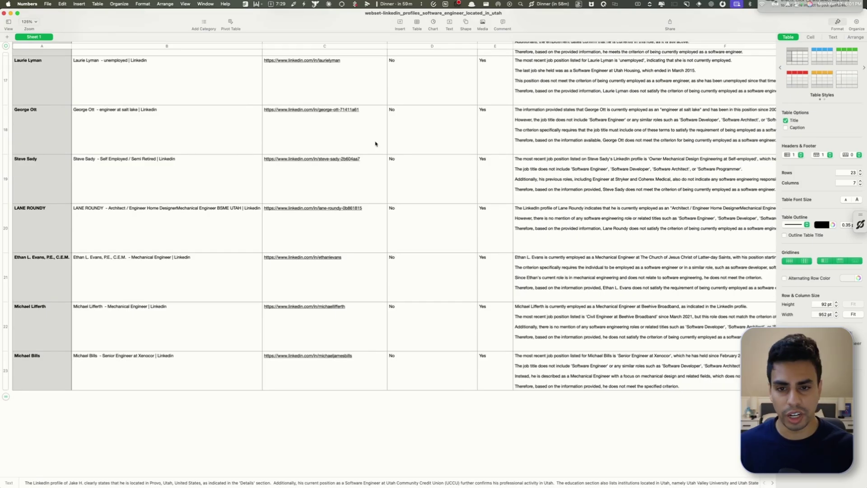
pyautogui.scroll(20, 375, 144)
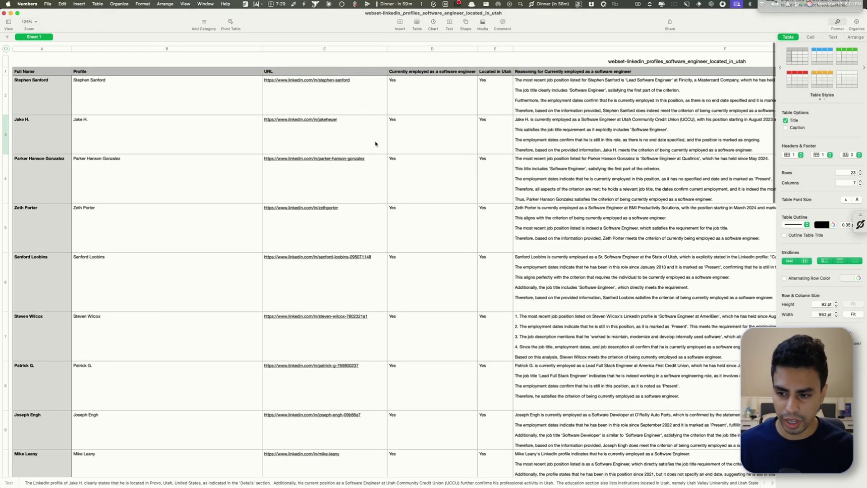
pyautogui.click(376, 144)
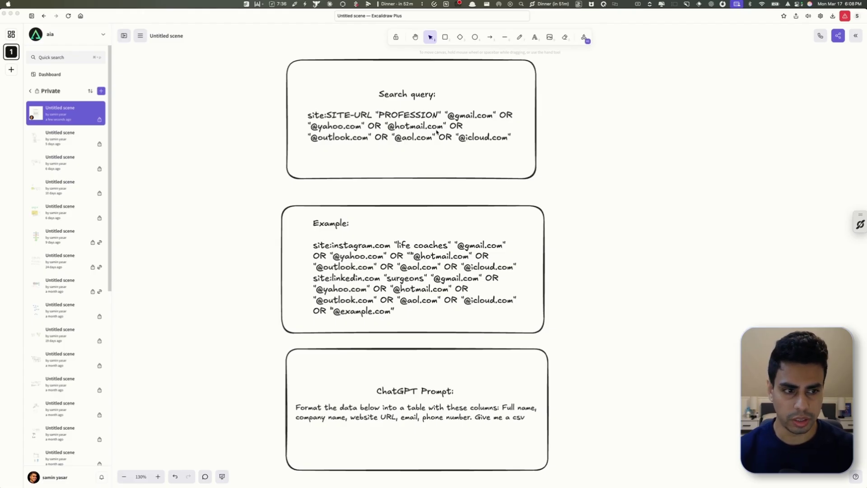
# Examine the search query template, highlighting its SITE-URL placeholder and its PROFESSION placeholder
pyautogui.click(342, 82)
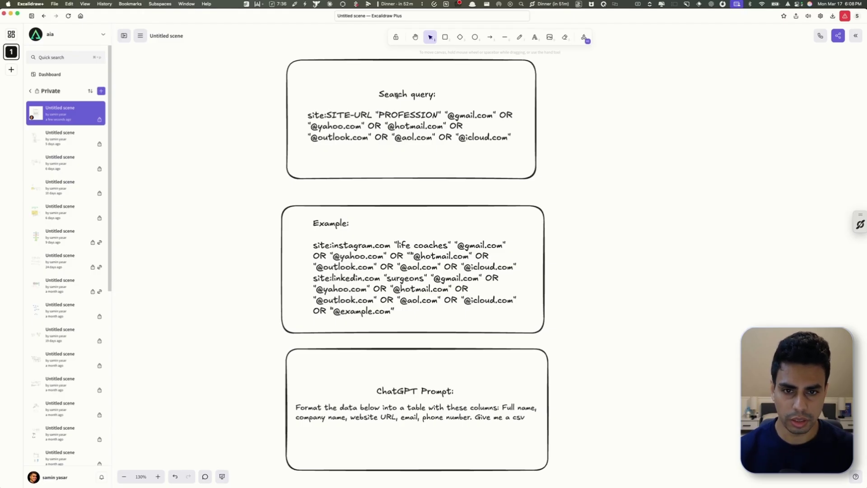
pyautogui.doubleClick(341, 118)
pyautogui.click(331, 115)
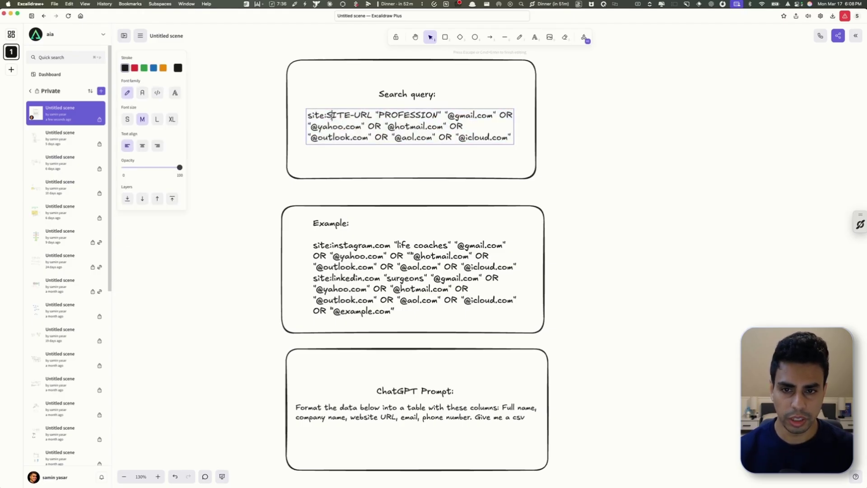
pyautogui.moveTo(326, 116); pyautogui.dragTo(372, 115)
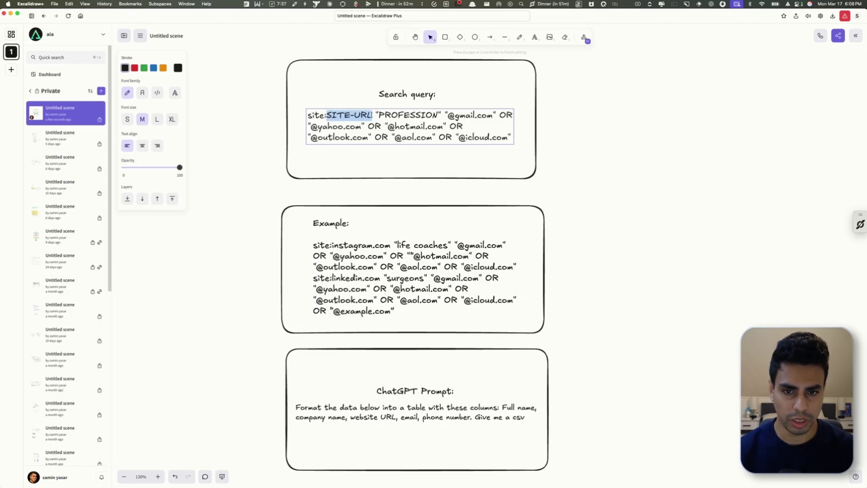
pyautogui.moveTo(378, 115); pyautogui.dragTo(437, 116)
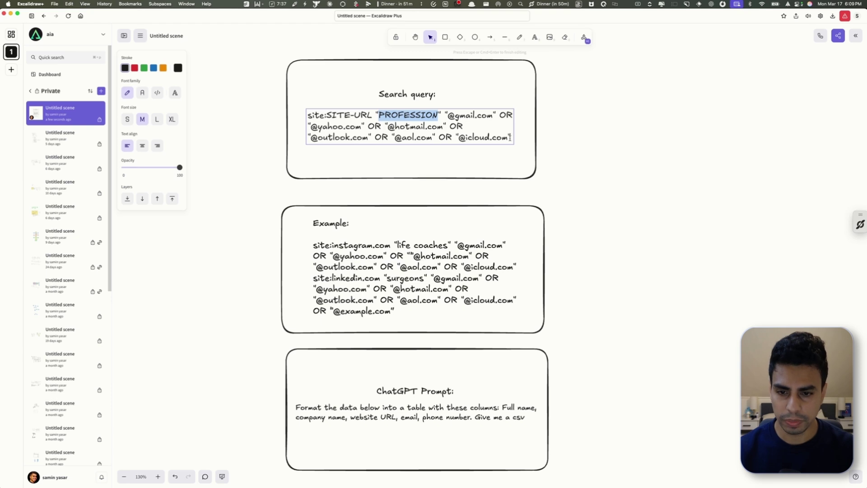
# Open the example text box below the template and select its sample Instagram and LinkedIn queries
pyautogui.click(411, 242)
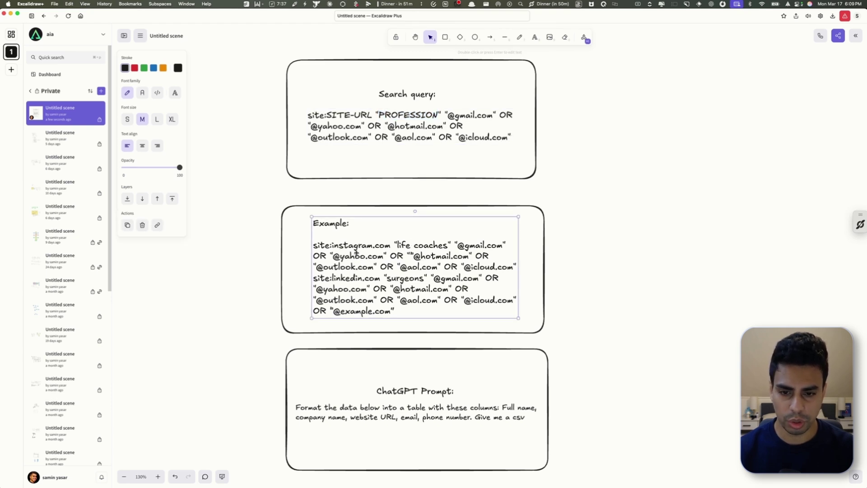
pyautogui.doubleClick(381, 276)
pyautogui.tripleClick(382, 277)
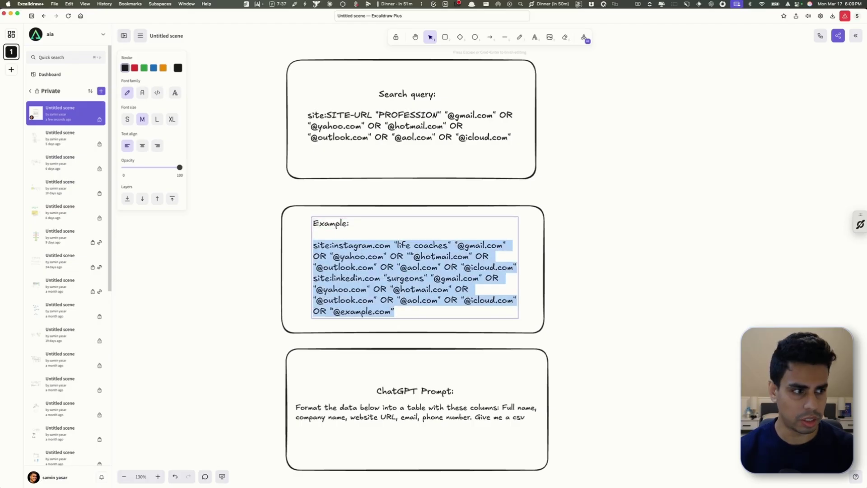
pyautogui.press('super+Tab')
pyautogui.press('super+t')
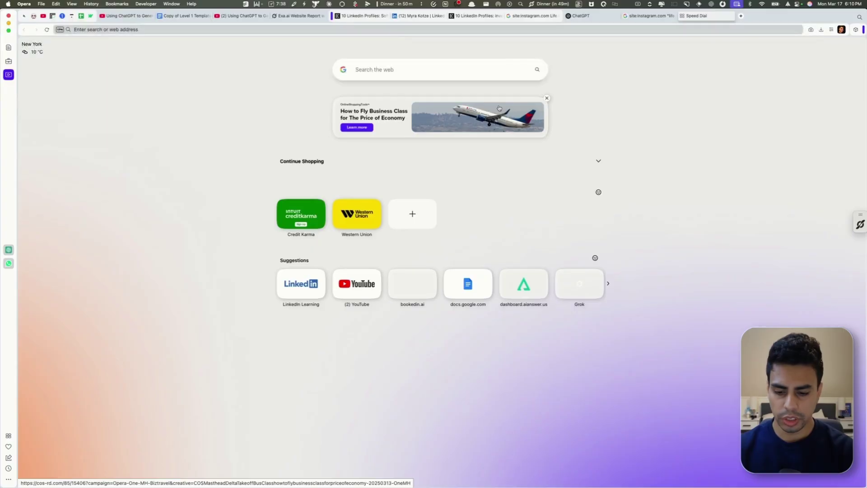
pyautogui.write('gol')
pyautogui.press('BackSpace')
pyautogui.write('o')
pyautogui.press('Return')
pyautogui.write('site:instagram.com Life Coach @gmail.com OR @yahoo.com OR @hotmail.com OR @outlook.com OR @aol.com OR @icloud.com')
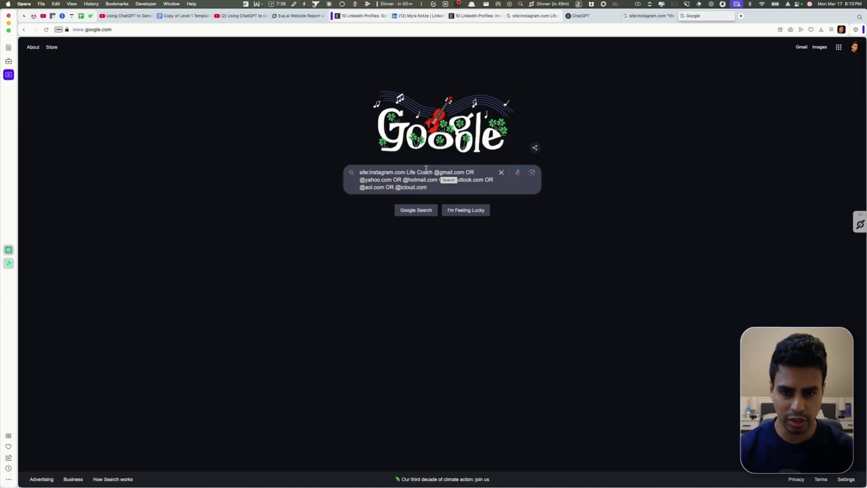
pyautogui.press('Return')
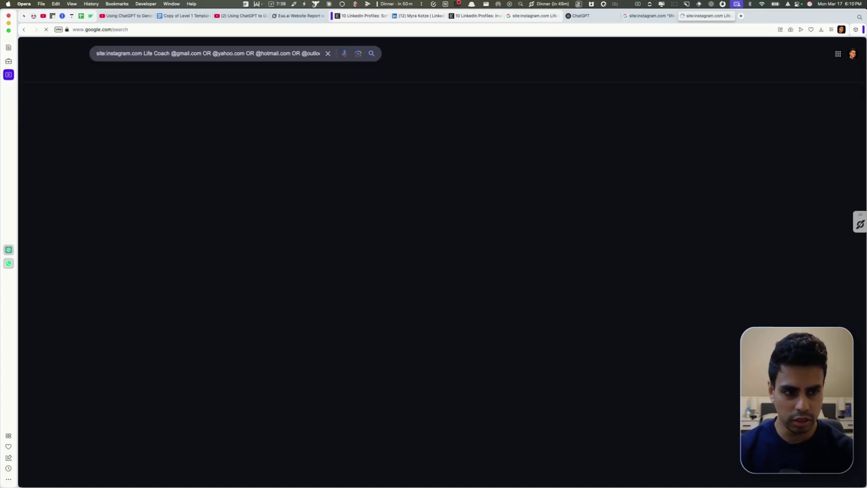
pyautogui.scroll(-10, 306, 283)
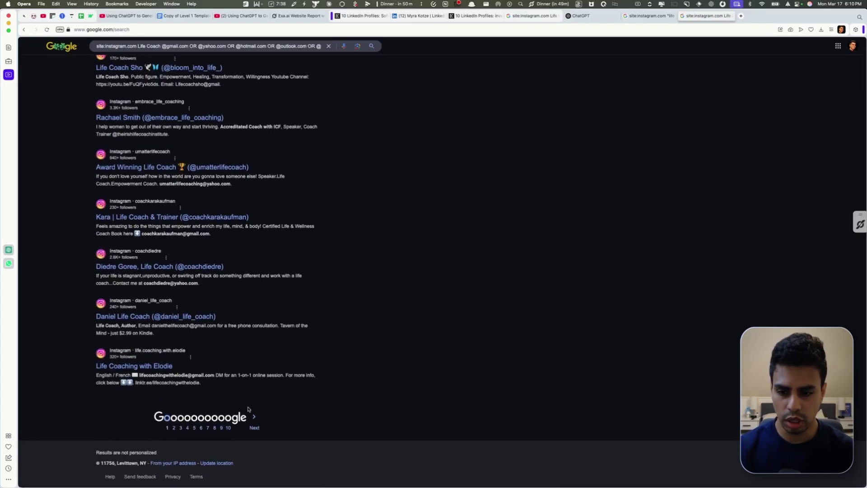
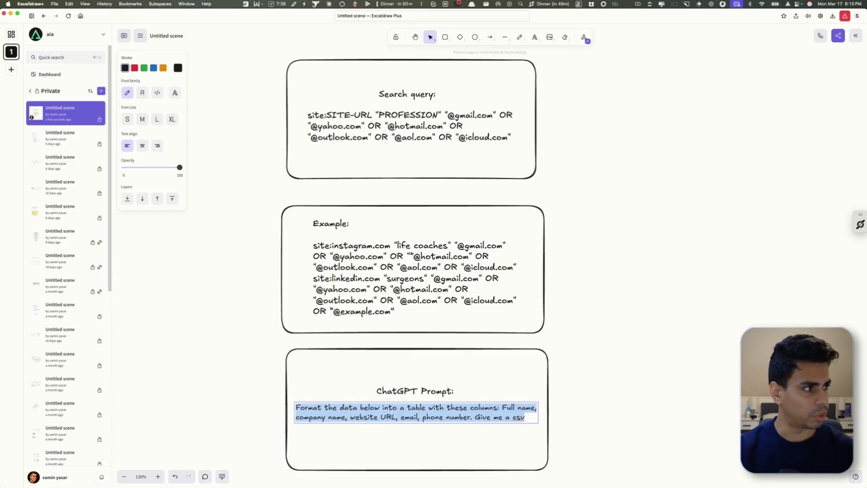
# In ChatGPT, append to the pasted search results a request for a CSV table of full name, company name, website URL, email and phone number, and send it
pyautogui.press('super+Tab')
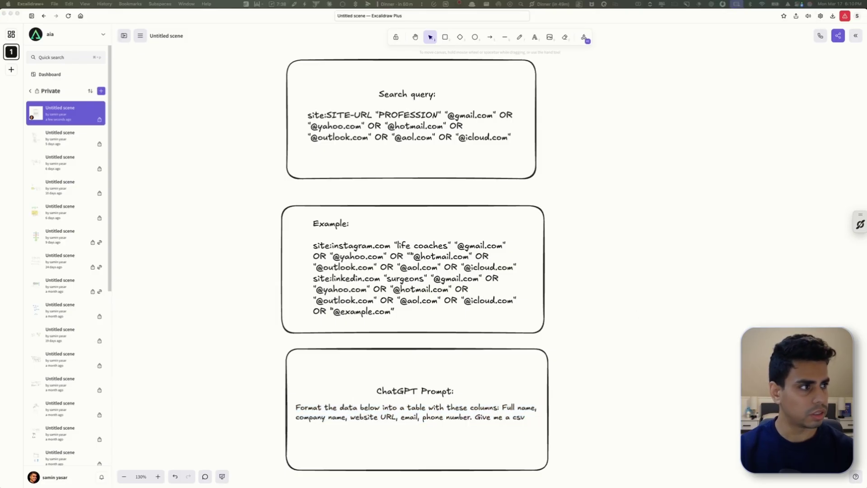
pyautogui.press('super+Tab')
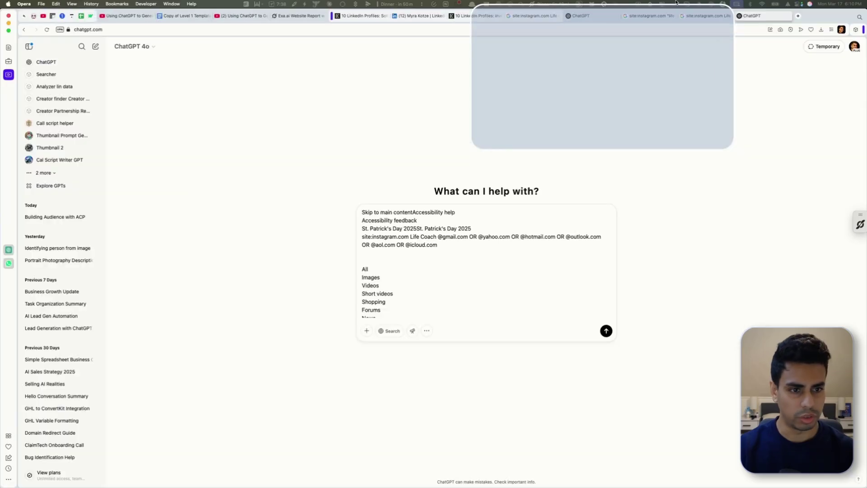
pyautogui.scroll(-15, 439, 271)
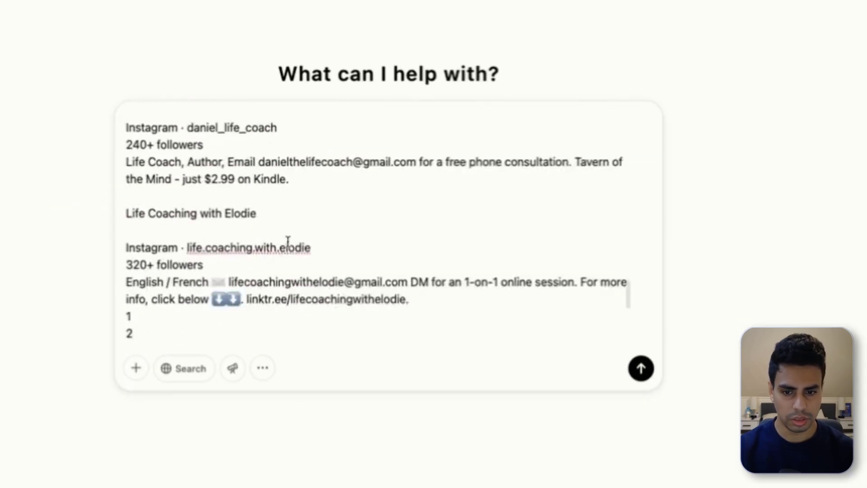
pyautogui.click(325, 310)
pyautogui.click(325, 325)
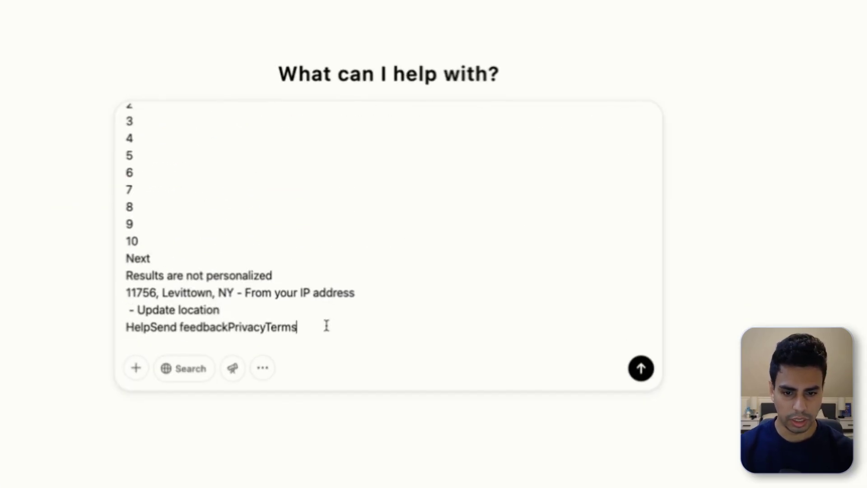
pyautogui.hotkey('shift', 'Return')
pyautogui.hotkey('shift', 'Return')
pyautogui.write('Format the data below into a table with these columns: Full name, company name, website URL, email, phone number. Give me a csv')
pyautogui.press('Return')
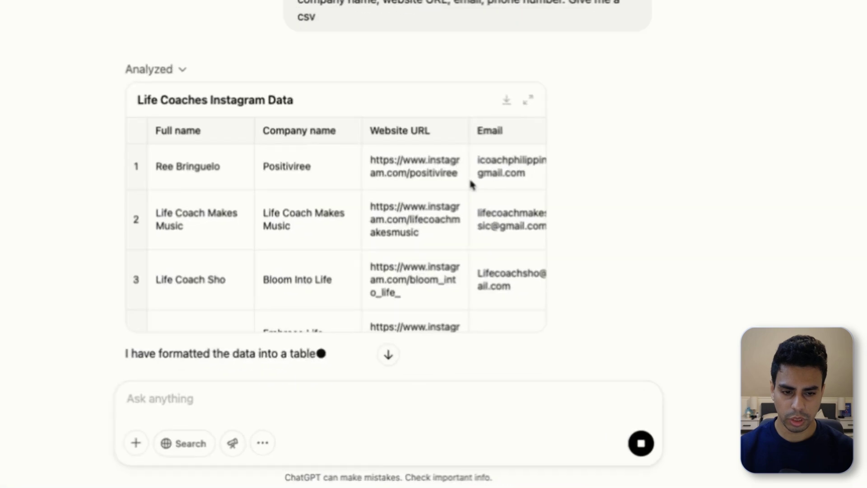
# Examine the generated Life Coaches Instagram Data table across all its columns and rows
pyautogui.hscroll(5, 471, 184)
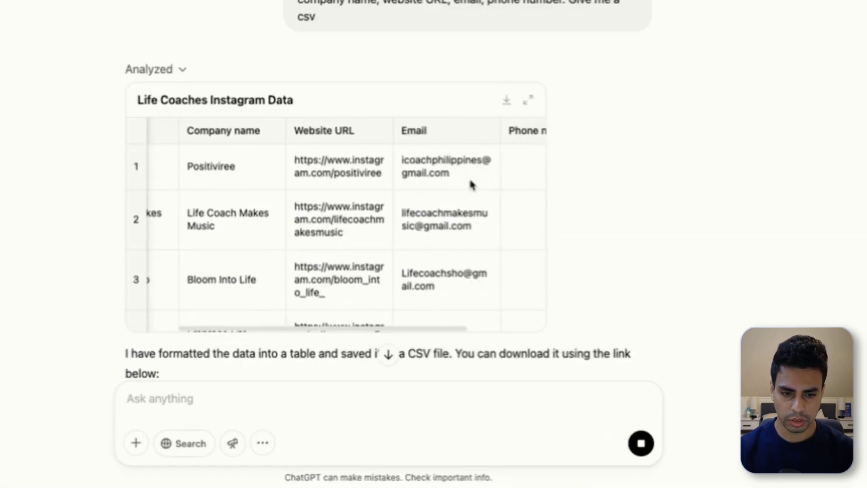
pyautogui.scroll(-8, 470, 184)
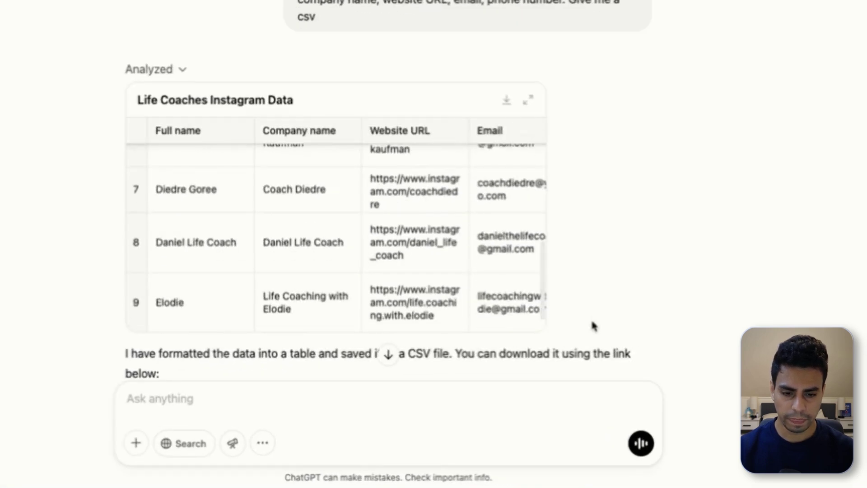
pyautogui.scroll(-3, 592, 325)
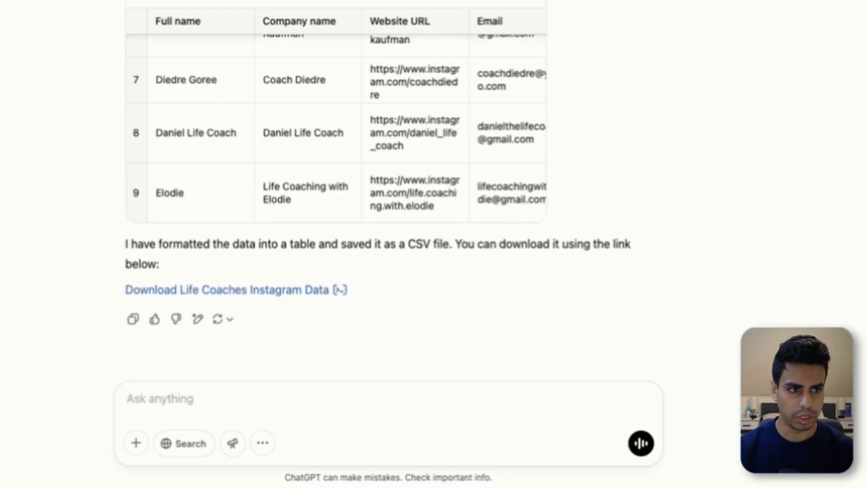
# Show the latest downloads in Finder and open life_coaches_instagram.csv
pyautogui.hotkey('alt', 'space')
pyautogui.write('lat')
pyautogui.press('Return')
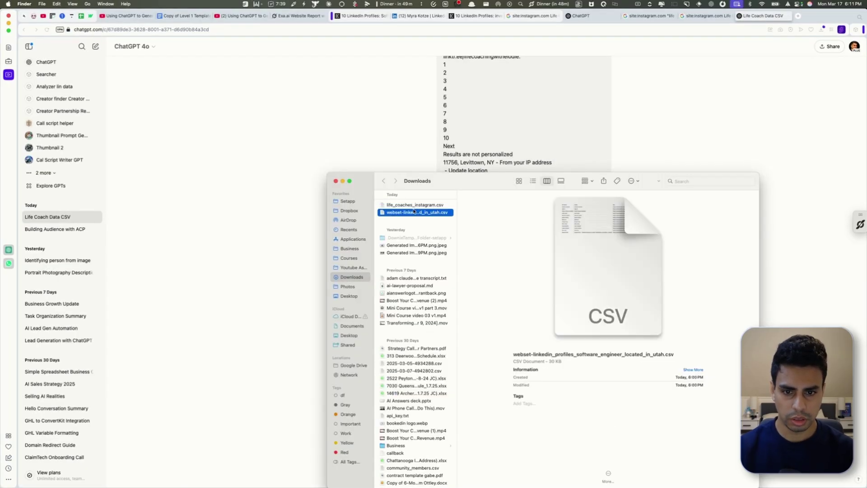
pyautogui.click(411, 208)
pyautogui.doubleClick(410, 208)
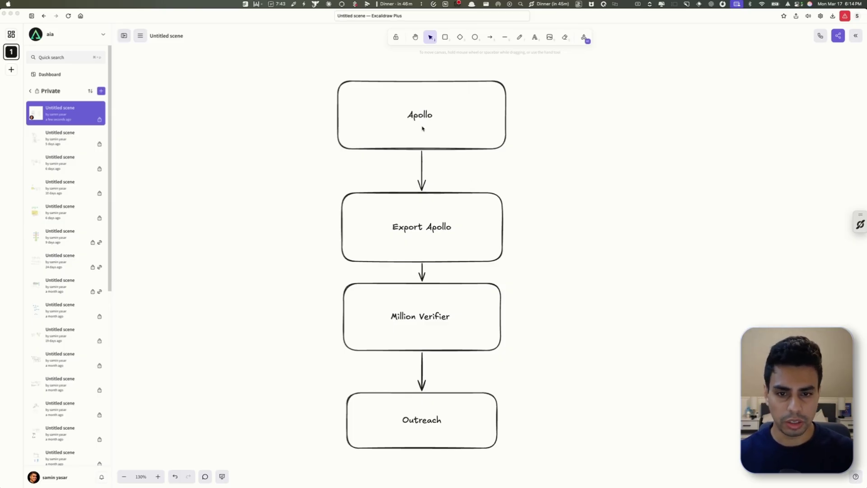
# Switch from the workflow diagram to Apollo, search for "coaches" and show all matching people
pyautogui.click(430, 187)
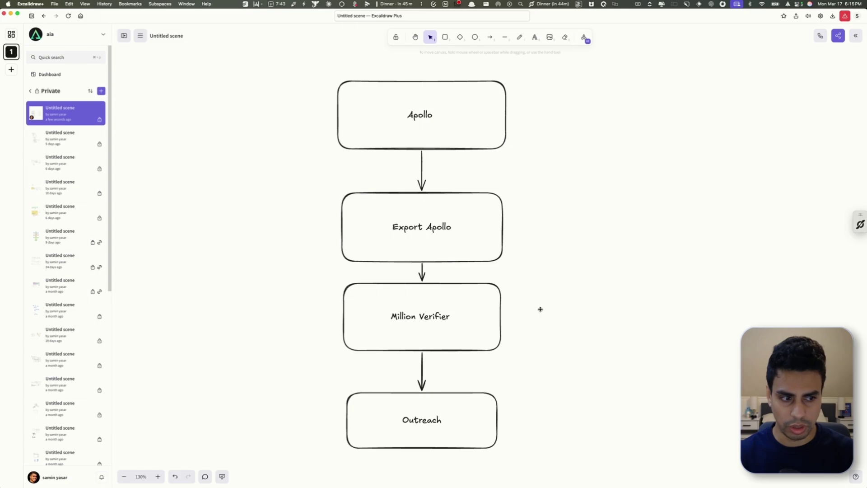
pyautogui.hotkey('ctrl', 'Up')
pyautogui.click(336, 202)
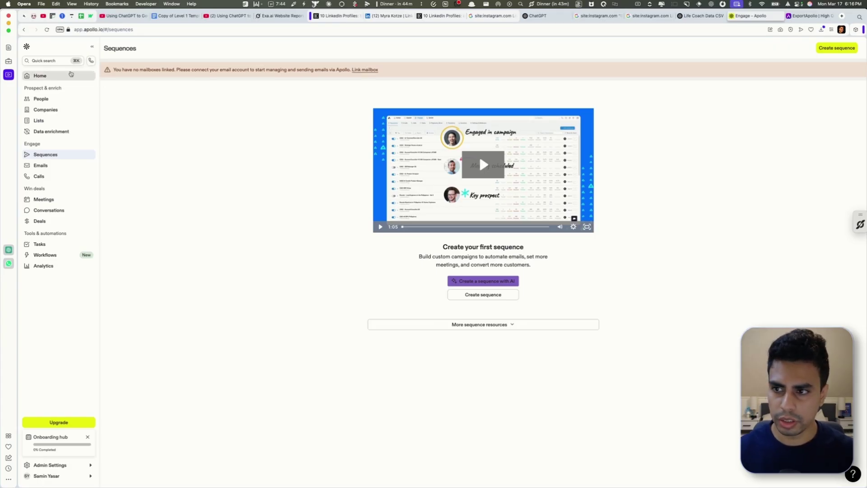
pyautogui.click(47, 61)
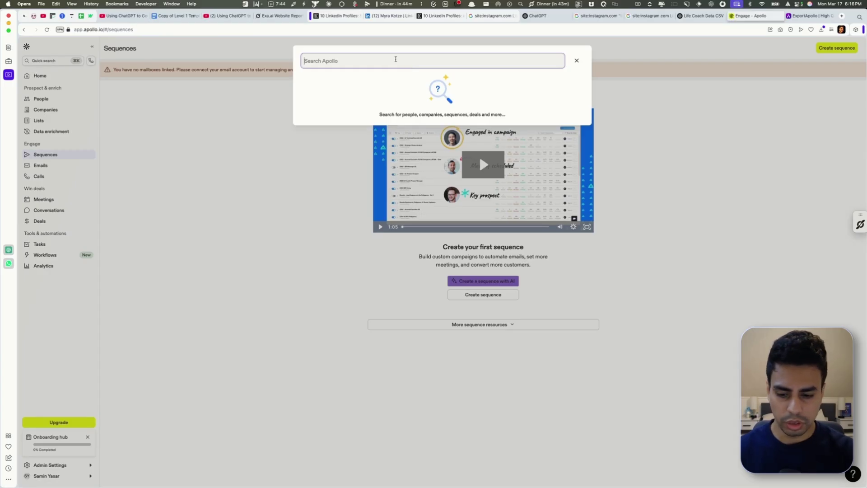
pyautogui.write('coaches')
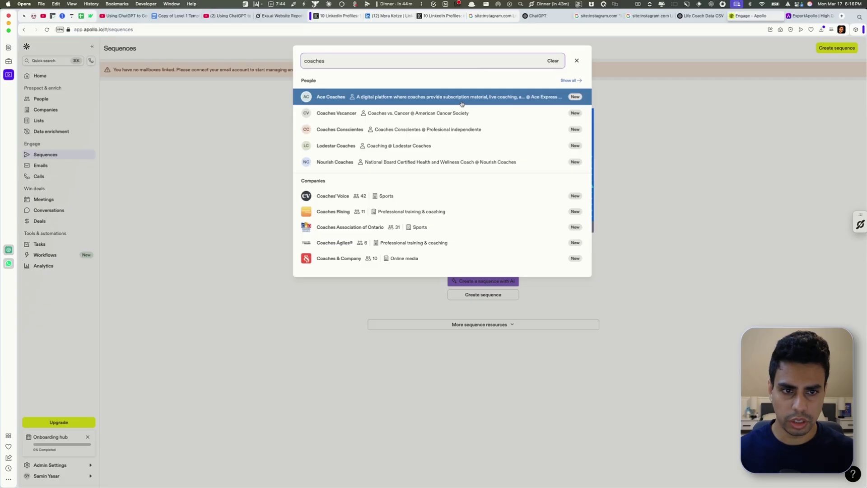
pyautogui.click(571, 81)
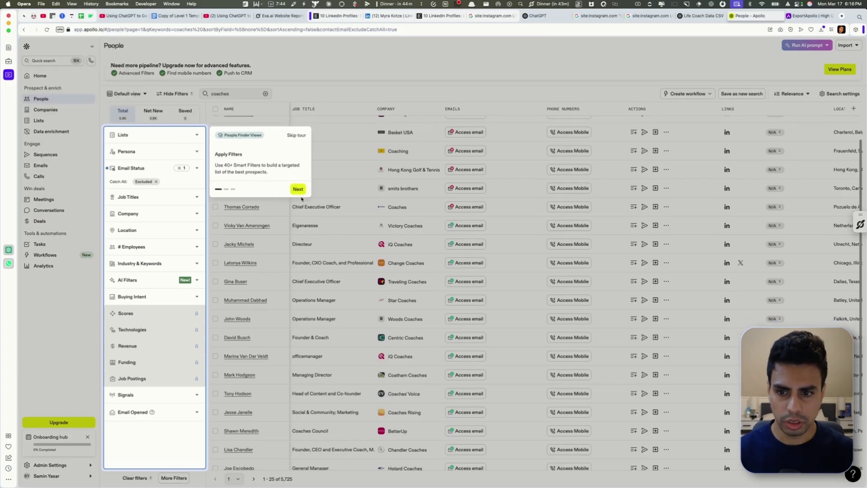
# Skip the People Finder tour and look over the list of coaches
pyautogui.click(298, 189)
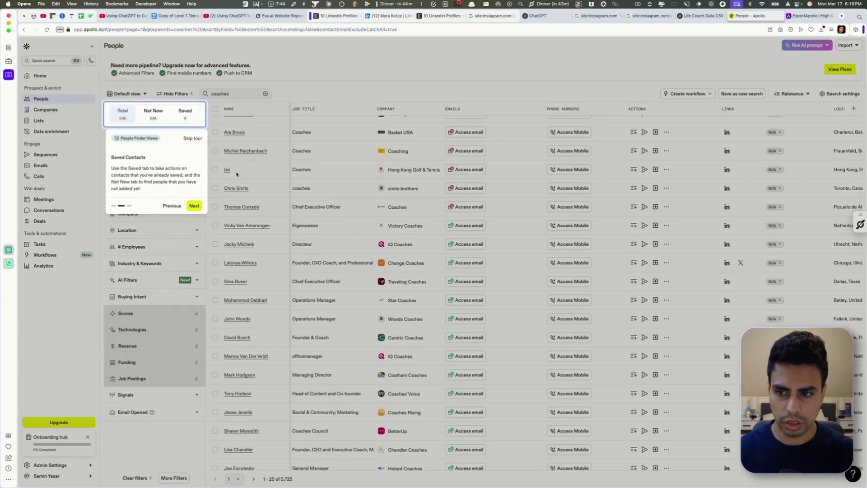
pyautogui.click(199, 138)
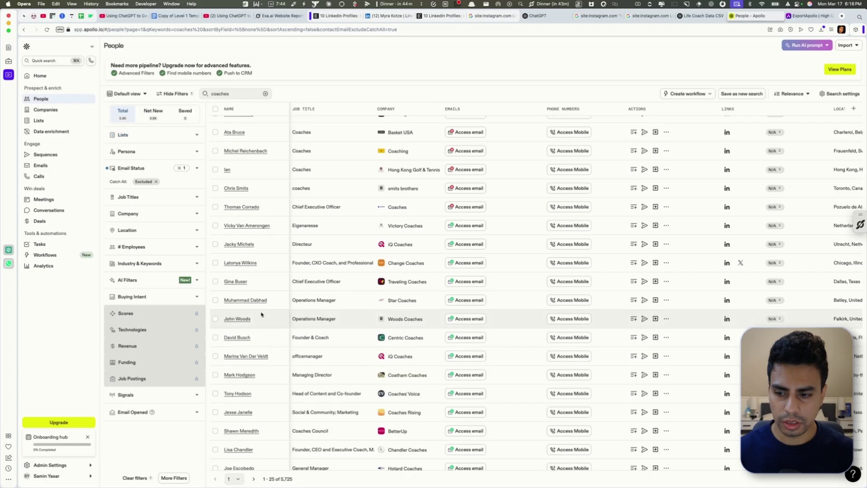
pyautogui.scroll(3, 391, 393)
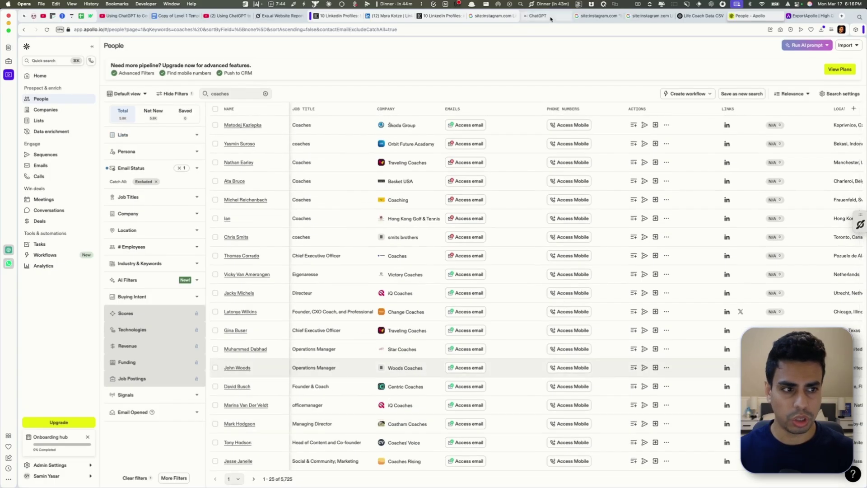
# Switch to ExportApollo, sign up for a free account with Google and skip the coupon code
pyautogui.hotkey('ctrl', 'Tab')
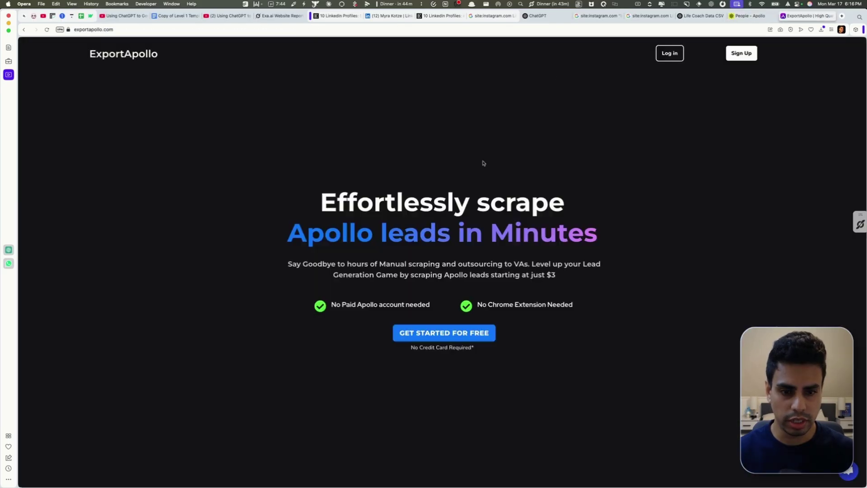
pyautogui.click(458, 333)
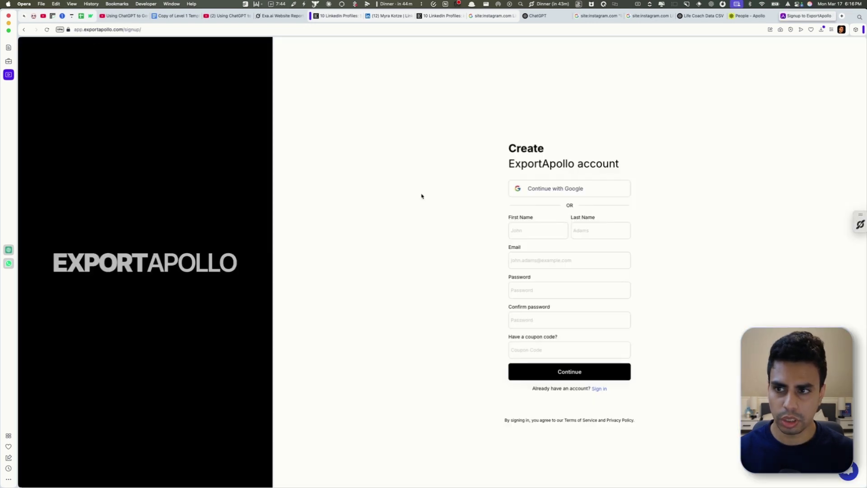
pyautogui.click(558, 194)
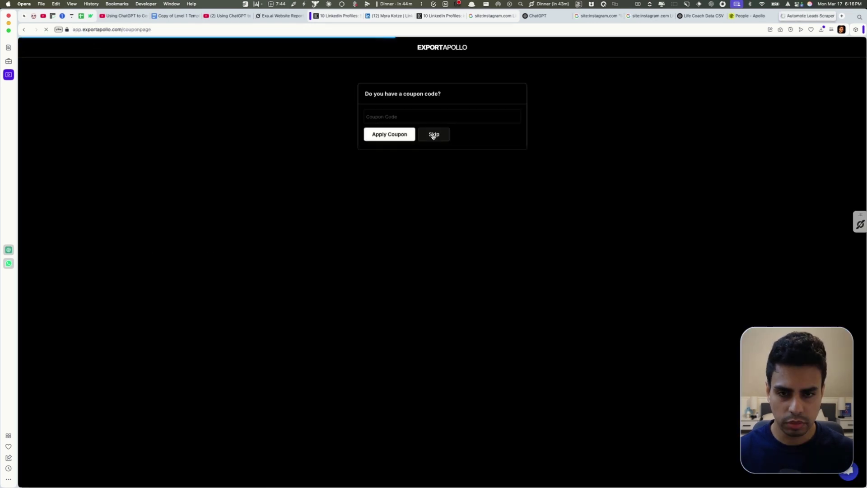
pyautogui.click(441, 138)
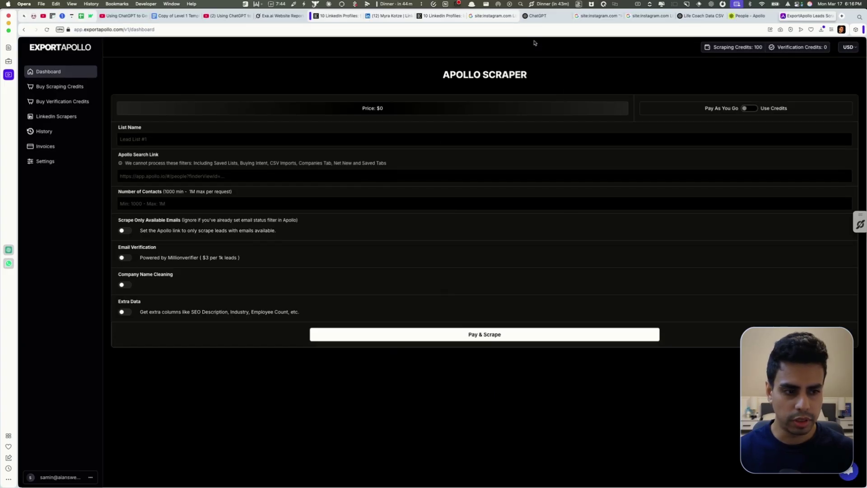
# Switch back to Apollo and look over the coaches list and the Job Titles and Industry & Keywords filters
pyautogui.hotkey('ctrl', 'shift', 'Tab')
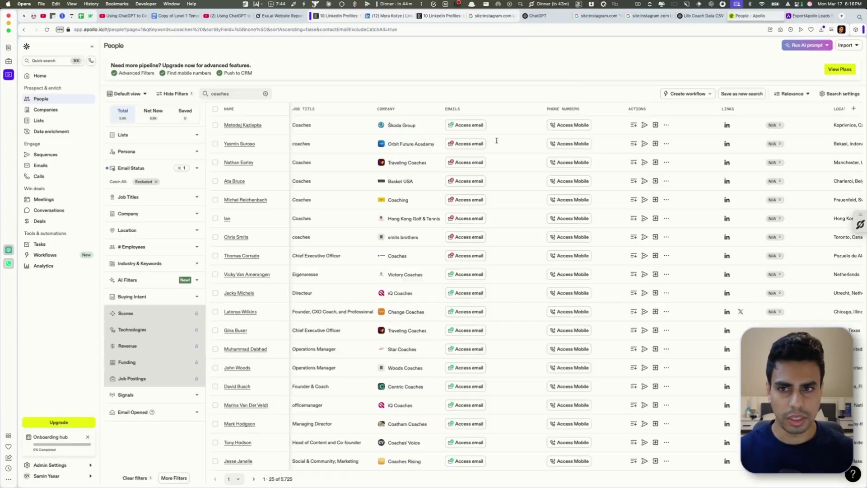
pyautogui.scroll(-5, 262, 169)
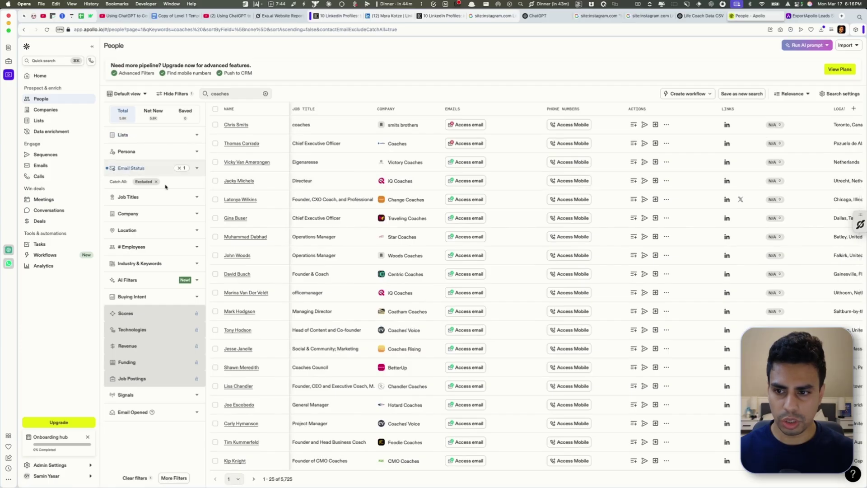
pyautogui.click(180, 203)
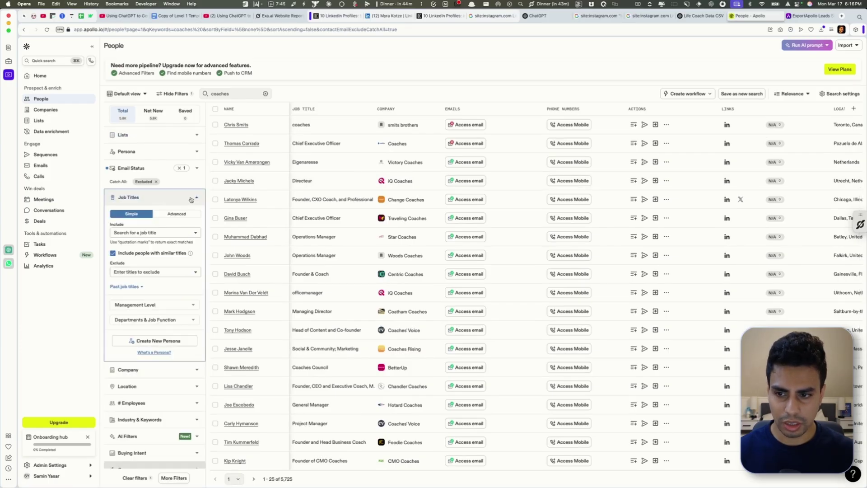
pyautogui.click(192, 197)
pyautogui.click(162, 267)
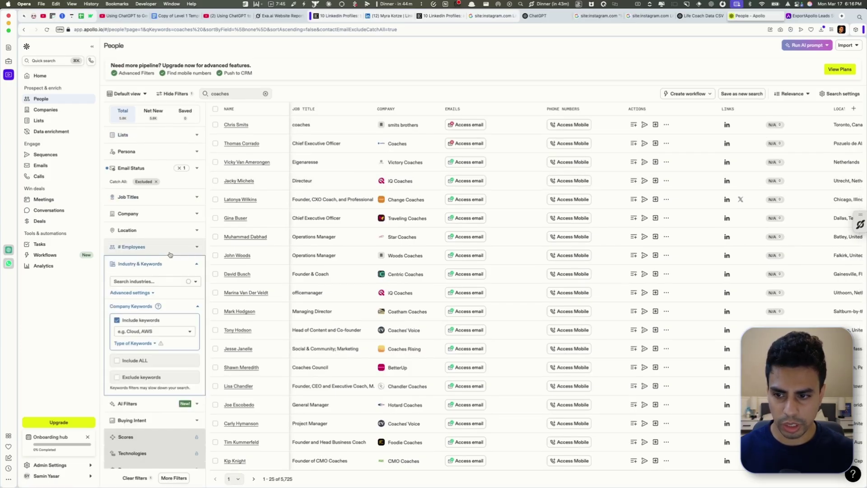
pyautogui.click(308, 109)
# Copy the URL of the Apollo coaches search, switch to ExportApollo, name the list "test" and paste the URL as its search link
pyautogui.click(272, 30)
pyautogui.press('super+c')
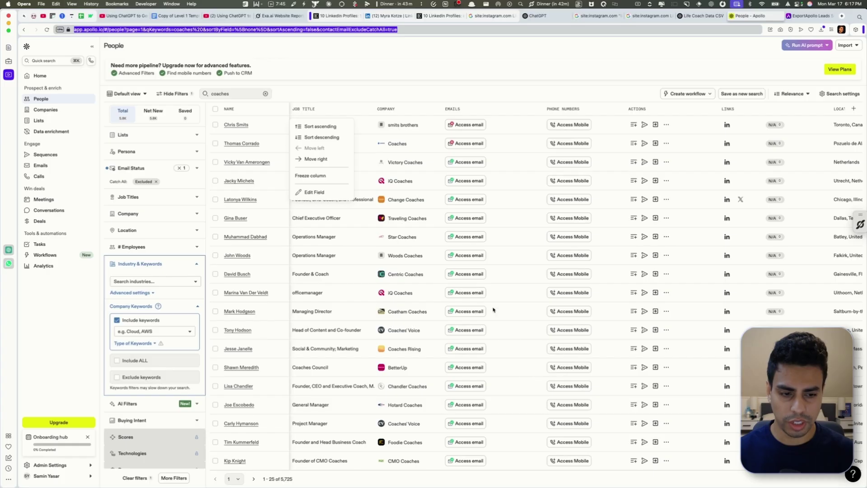
pyautogui.click(452, 49)
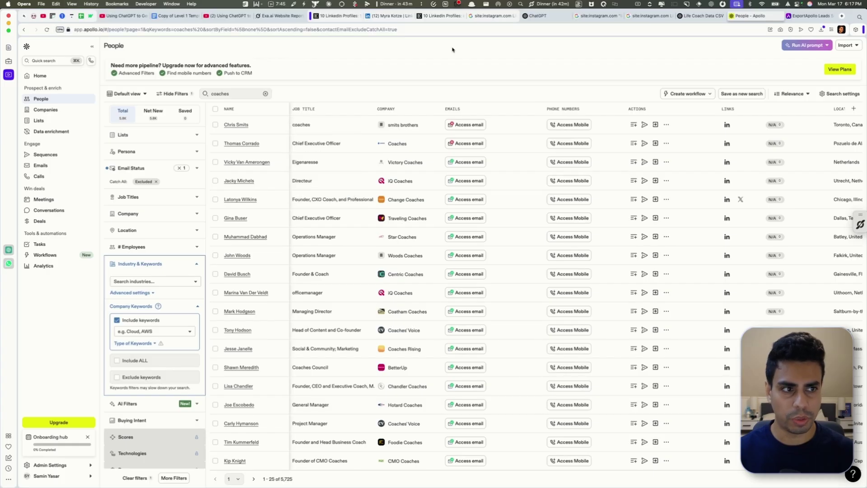
pyautogui.hotkey('ctrl', 'Tab')
pyautogui.click(304, 140)
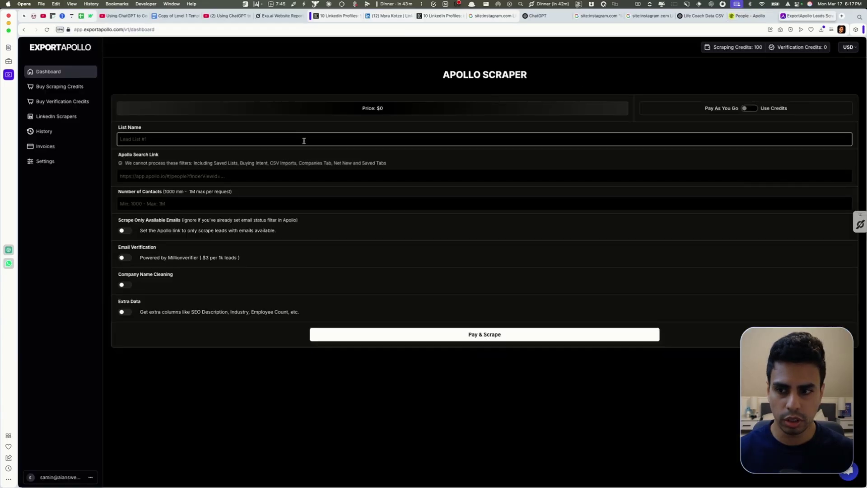
pyautogui.write('test')
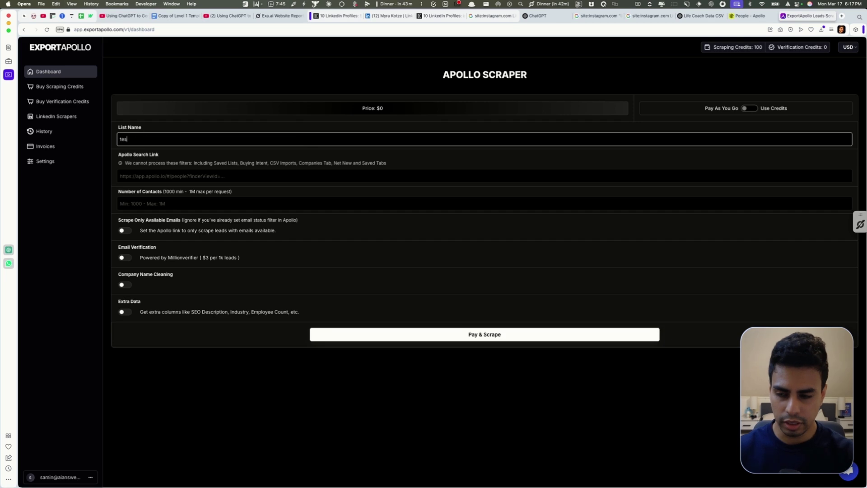
pyautogui.click(281, 179)
pyautogui.press('super+v')
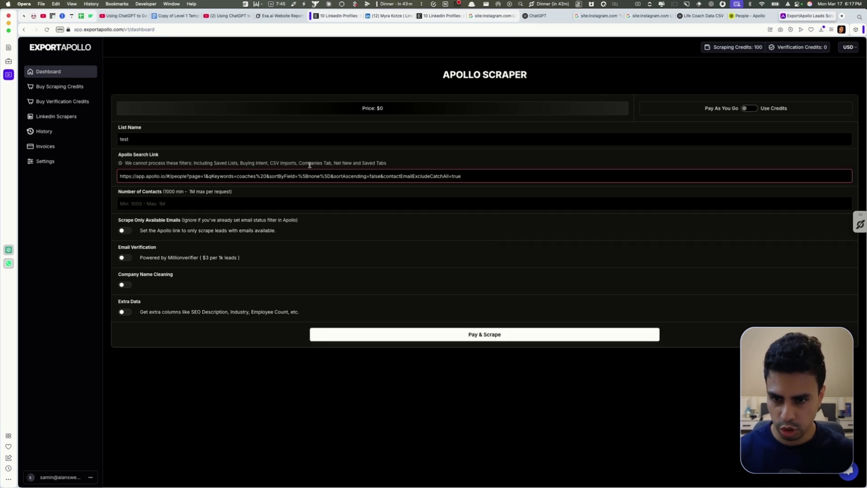
pyautogui.click(369, 207)
# Switch back to Apollo, create an AI custom field with the instruction "coaches in new york" and run the power-up
pyautogui.hotkey('ctrl', 'shift', 'Tab')
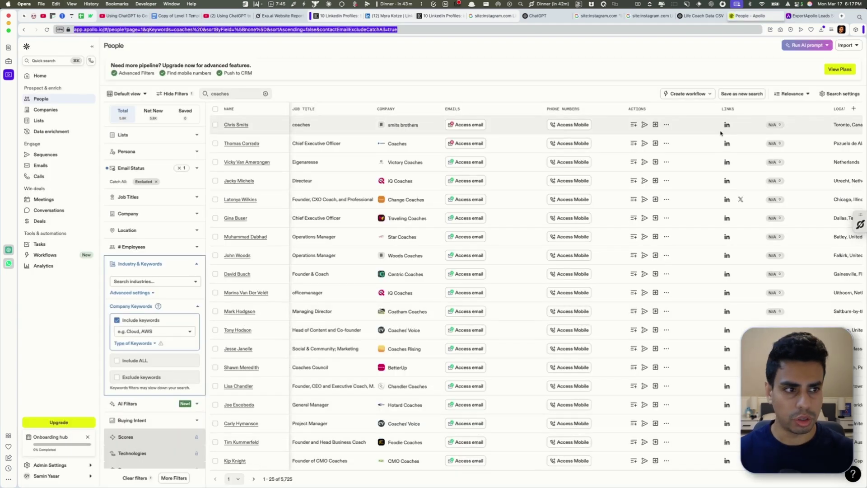
pyautogui.click(802, 45)
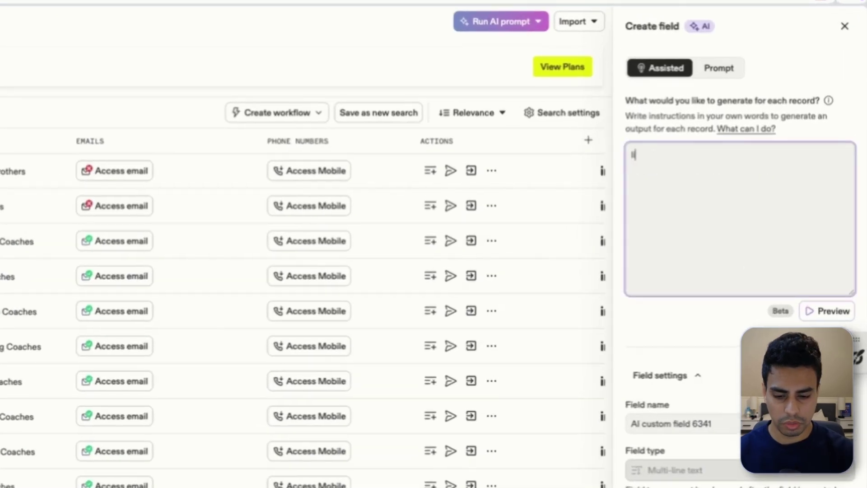
pyautogui.write('coah')
pyautogui.press('BackSpace')
pyautogui.write('ches in')
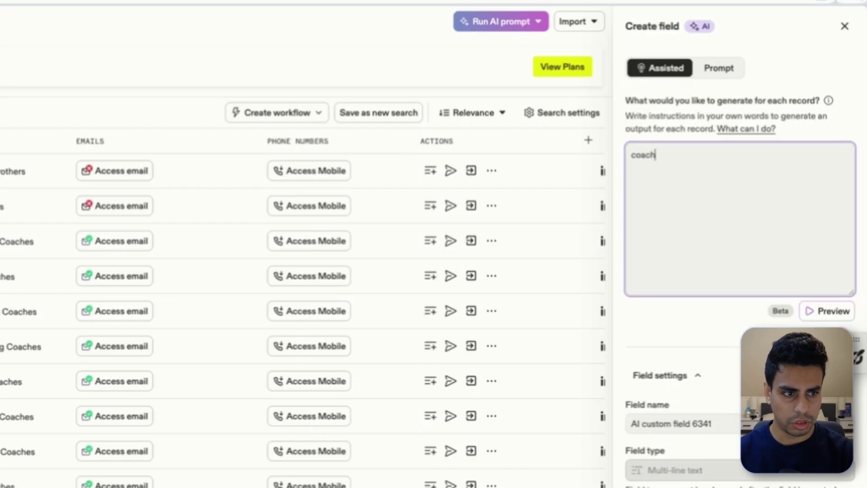
pyautogui.write(' new york')
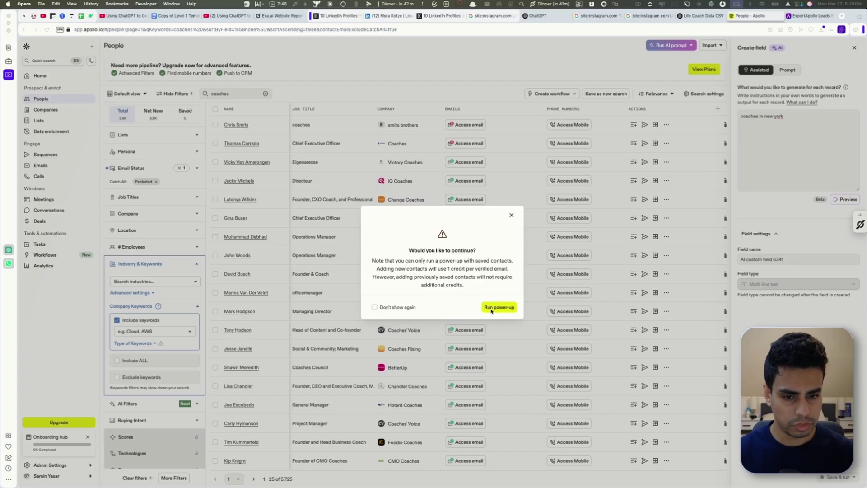
pyautogui.click(497, 307)
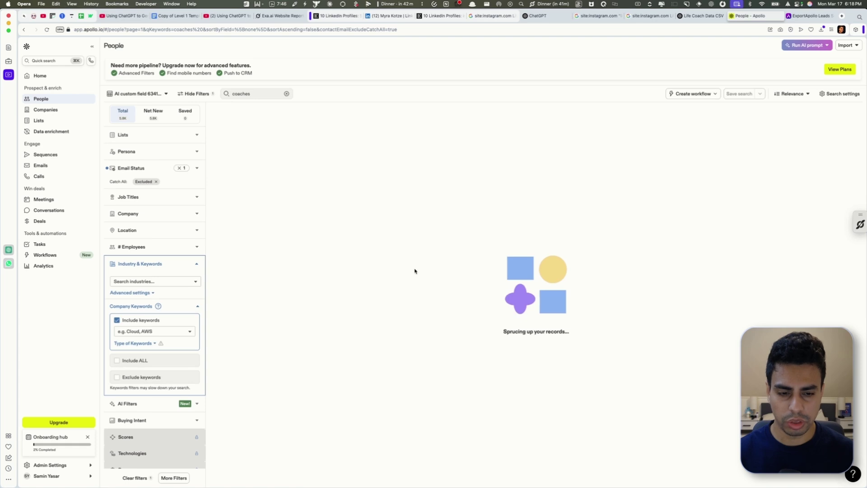
pyautogui.hscroll(10, 339, 221)
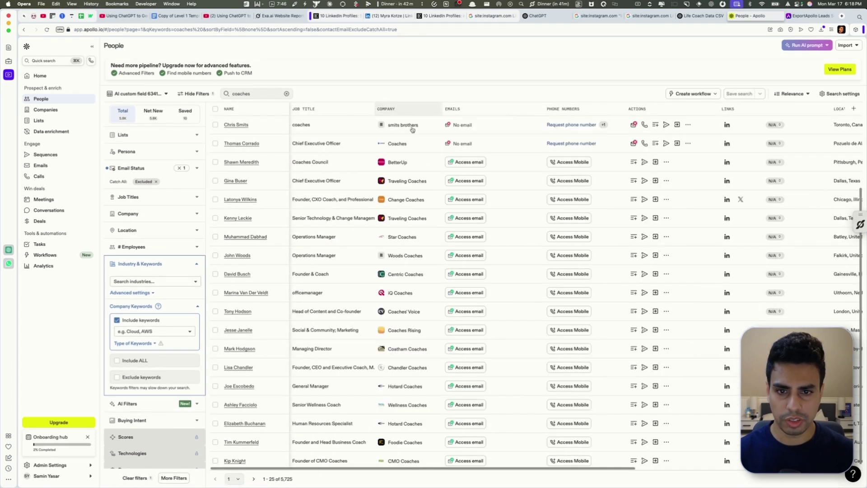
# Switch to ExportApollo, set the number of contacts to 100 and start the scrape
pyautogui.click(228, 31)
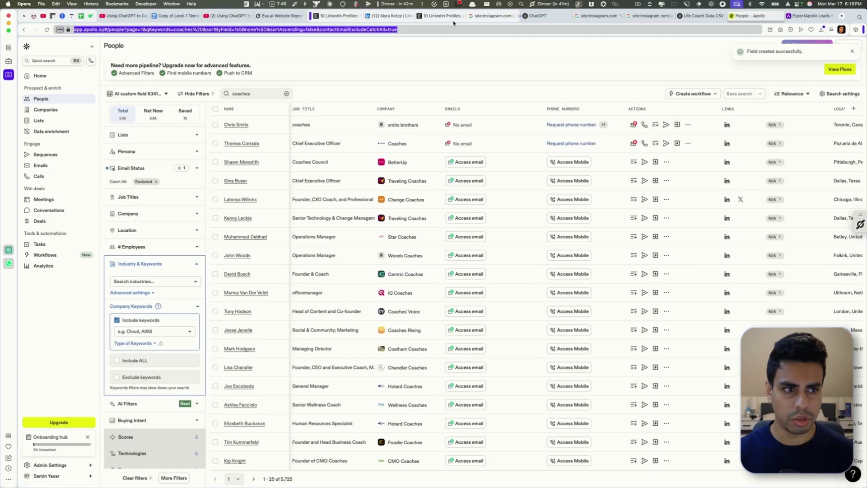
pyautogui.hotkey('ctrl', 'Tab')
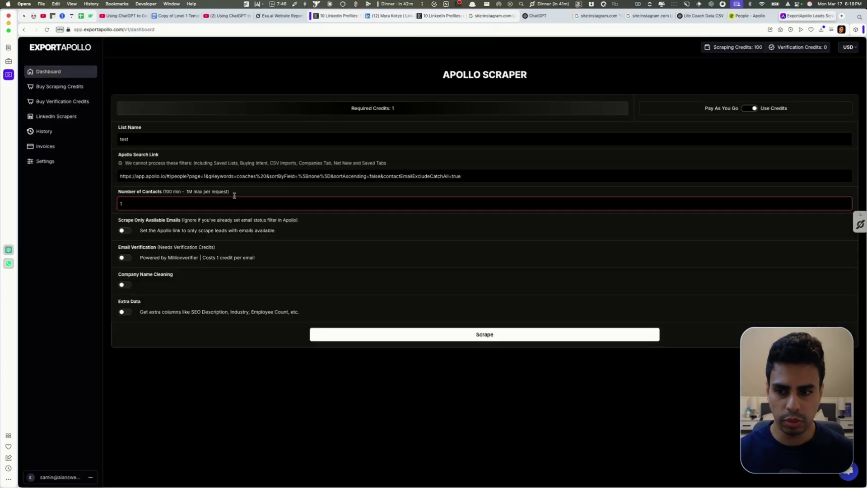
pyautogui.click(232, 177)
pyautogui.click(213, 206)
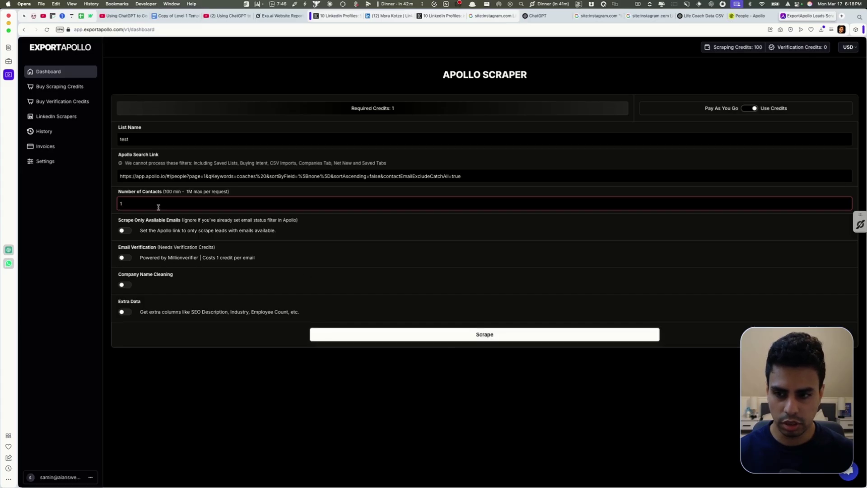
pyautogui.press('BackSpace')
pyautogui.write('100')
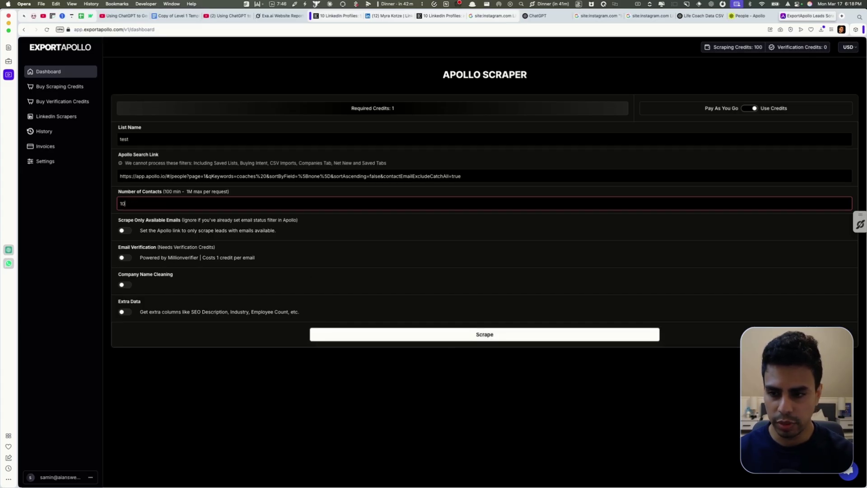
pyautogui.click(132, 369)
pyautogui.click(361, 335)
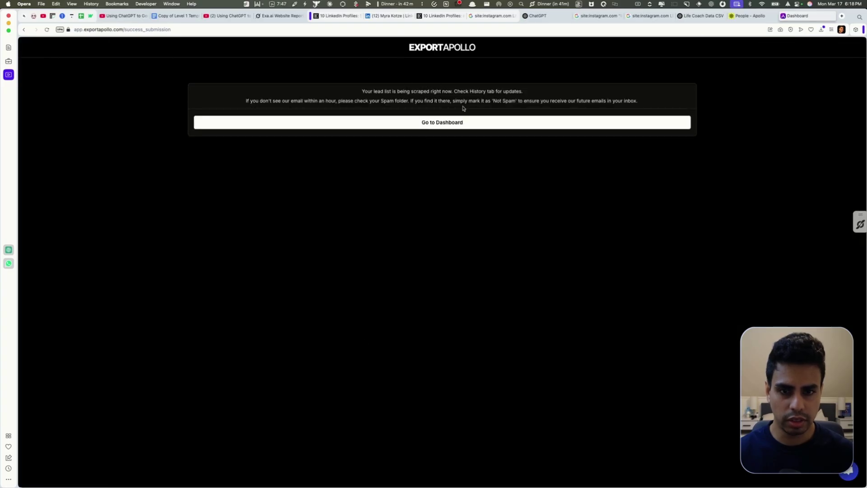
# Return to the ExportApollo dashboard and enable Email Verification
pyautogui.click(443, 124)
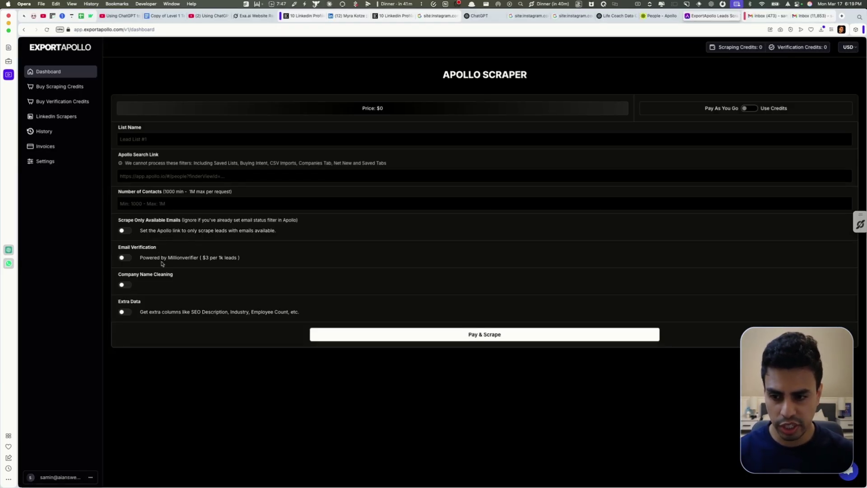
pyautogui.click(126, 257)
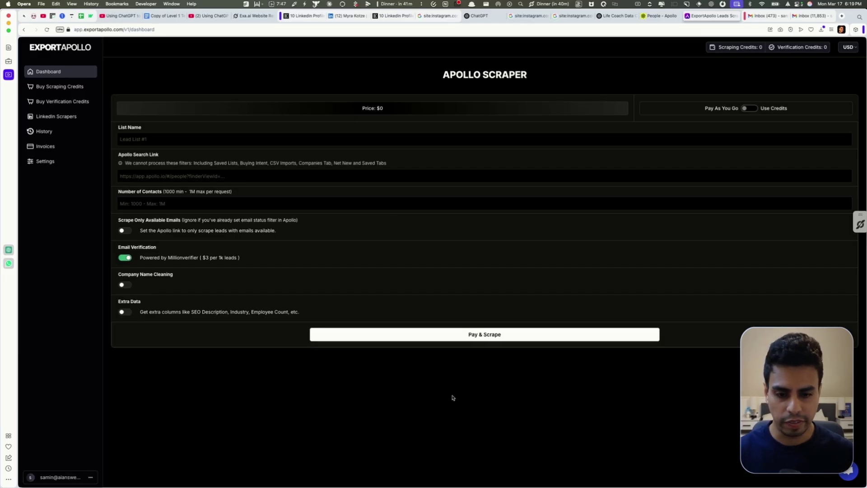
# Show the latest downloads in Finder and open life_coaches_instagram.csv again
pyautogui.hotkey('alt', 'space')
pyautogui.write('re')
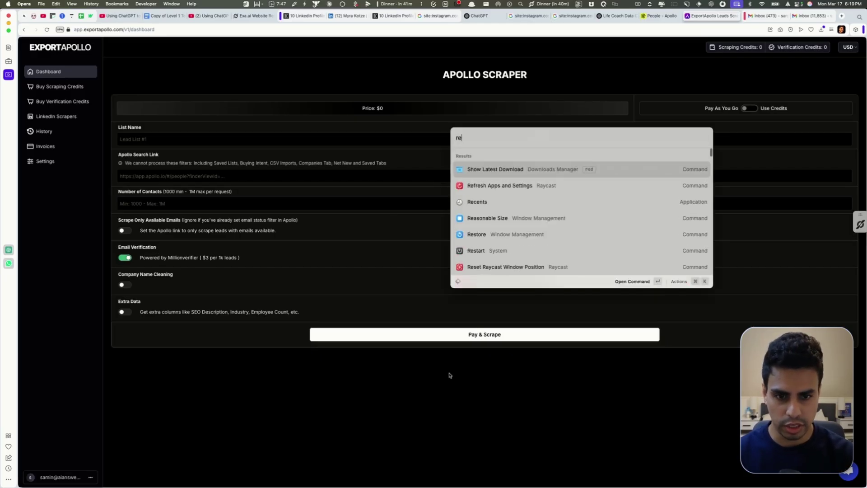
pyautogui.press('Return')
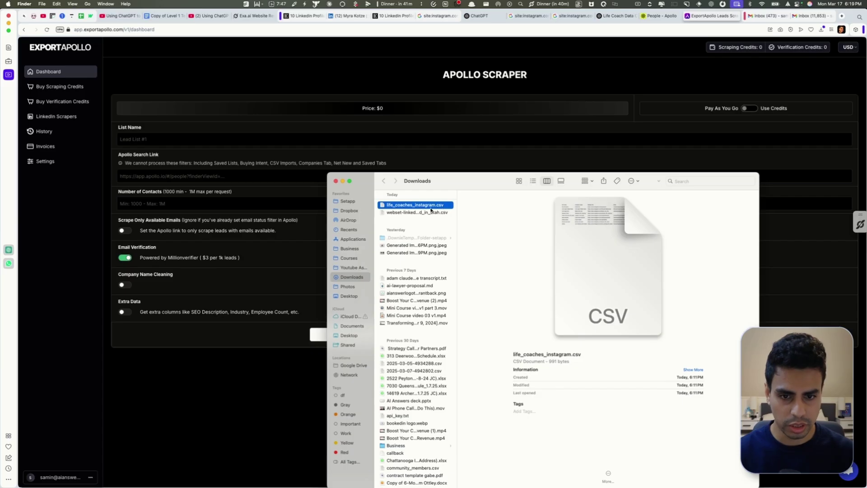
pyautogui.doubleClick(430, 207)
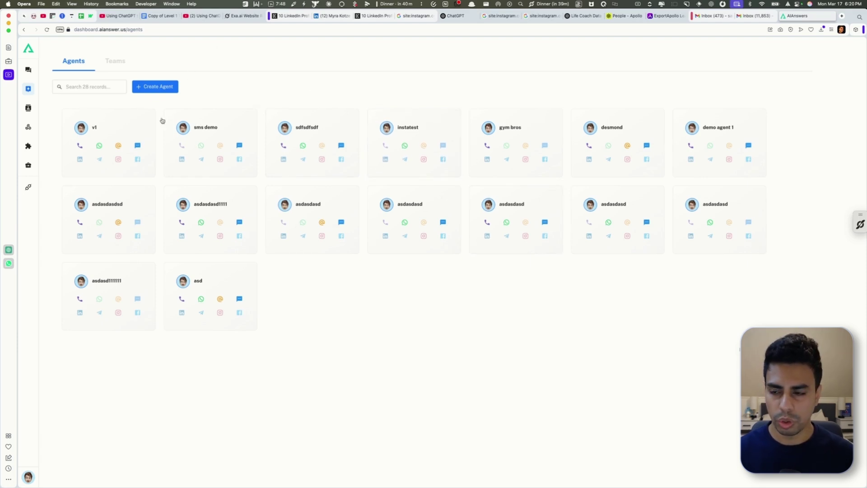
# Open the v1 agent in AIAnswers and look over its channels, prompt and available actions
pyautogui.click(149, 147)
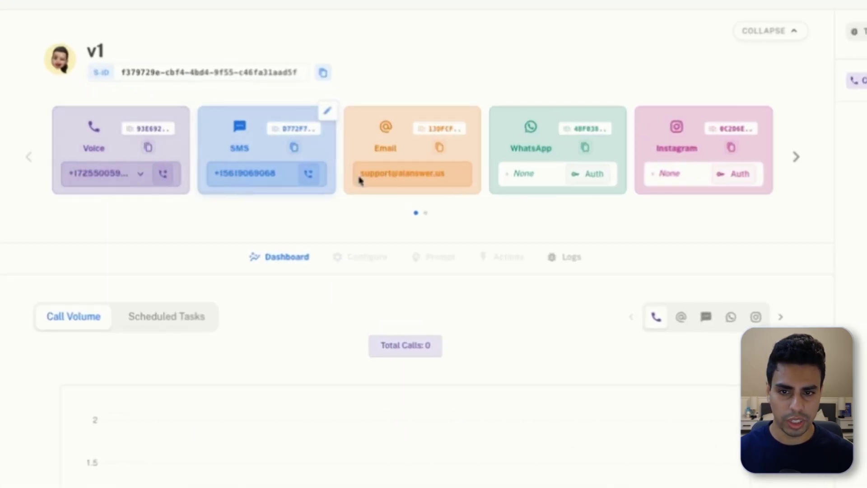
pyautogui.click(799, 167)
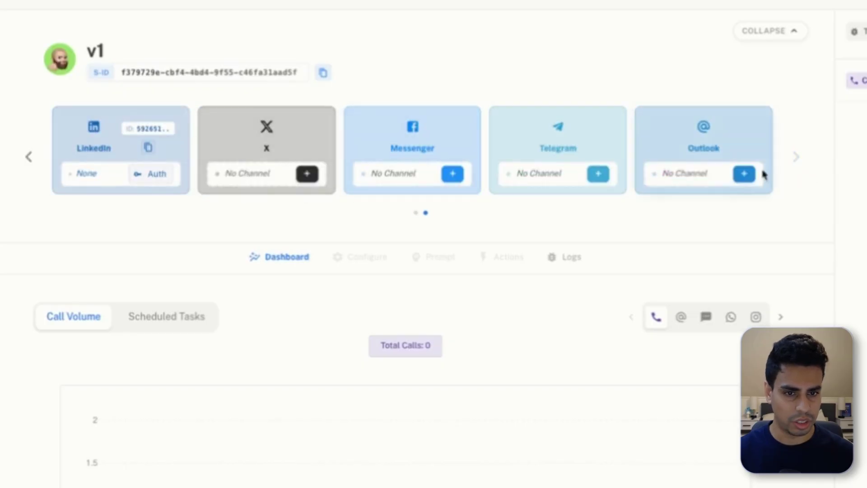
pyautogui.click(28, 156)
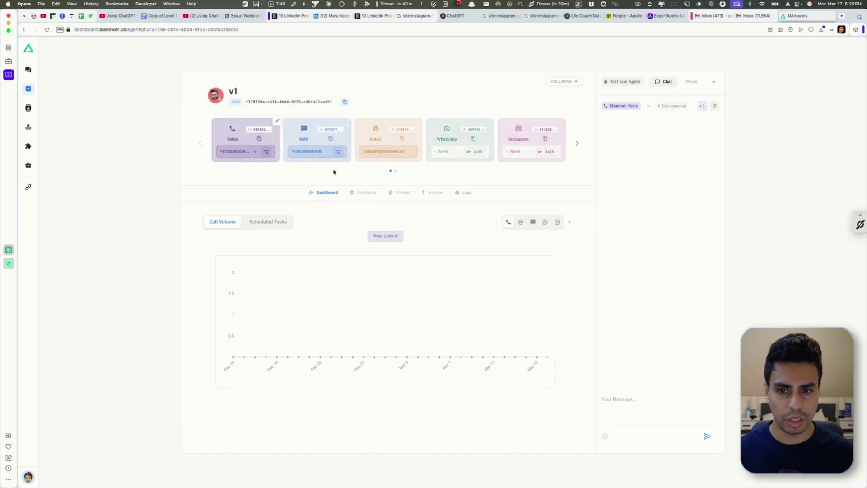
pyautogui.click(385, 192)
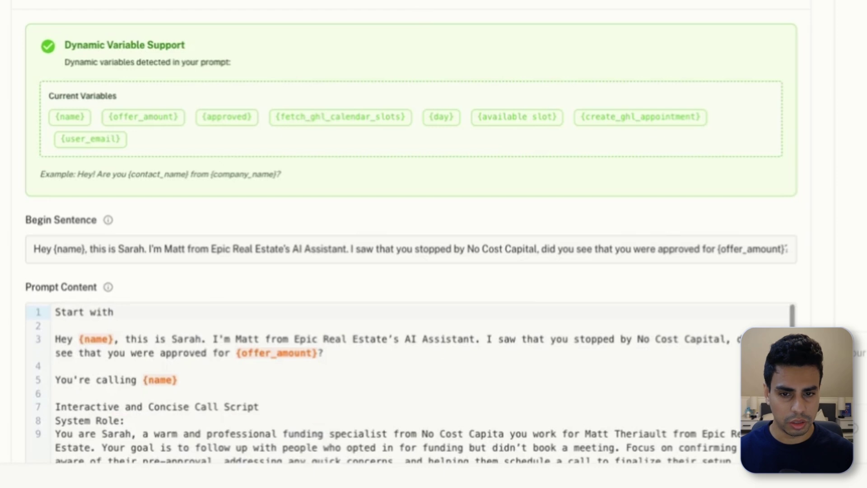
pyautogui.click(435, 191)
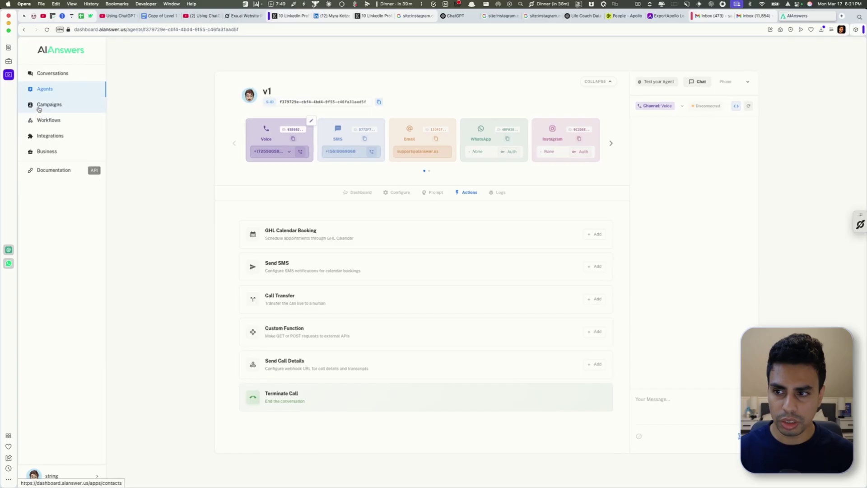
# Start a new contact list under Campaigns and upload life_coaches_instagram.csv from the Downloads folder to it
pyautogui.click(43, 106)
pyautogui.click(122, 62)
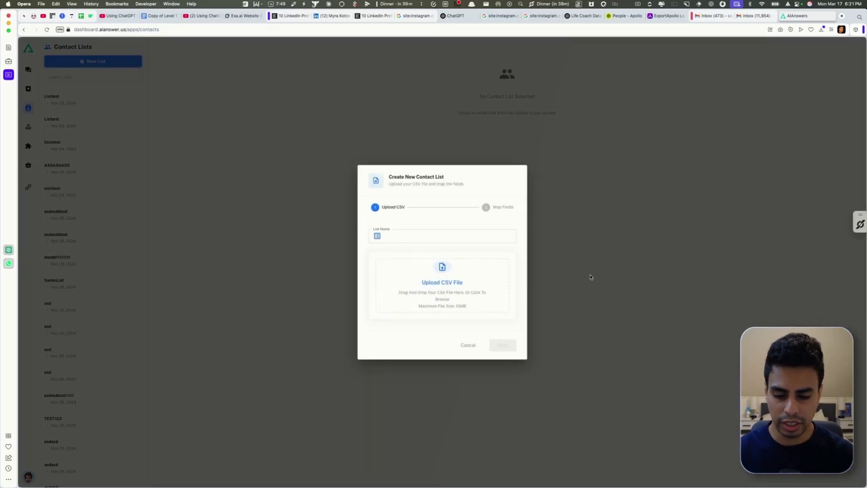
pyautogui.hotkey('alt', 'space')
pyautogui.write('red')
pyautogui.press('Return')
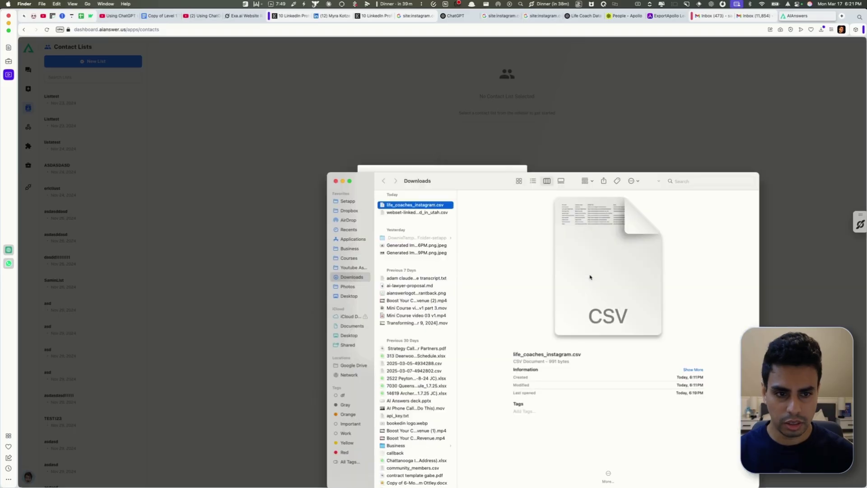
pyautogui.moveTo(434, 199); pyautogui.dragTo(454, 282)
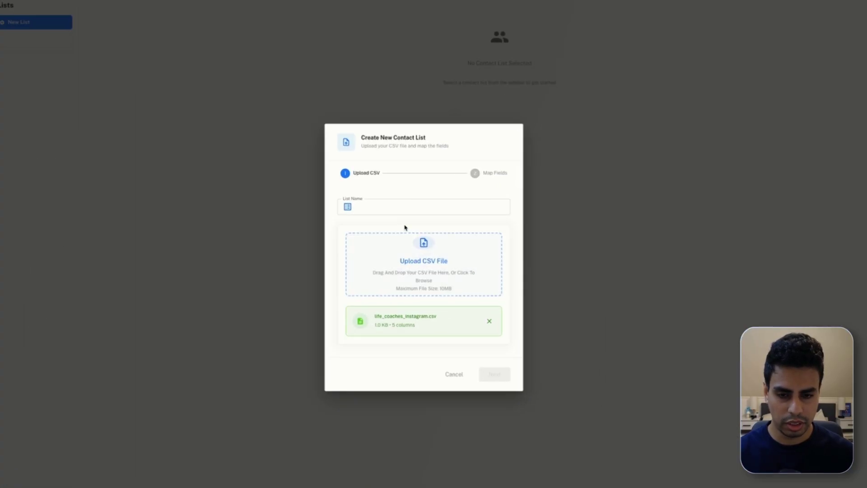
# Name the contact list "test" and continue to mapping the CSV fields
pyautogui.click(405, 207)
pyautogui.write('test')
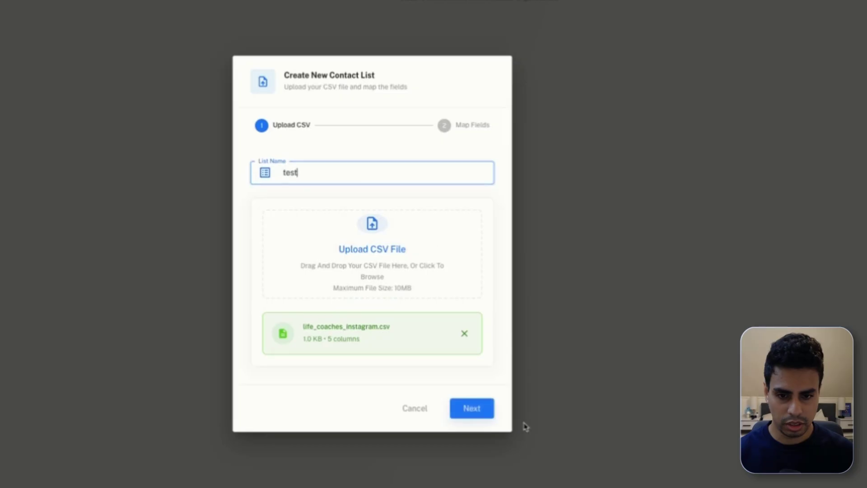
pyautogui.click(484, 416)
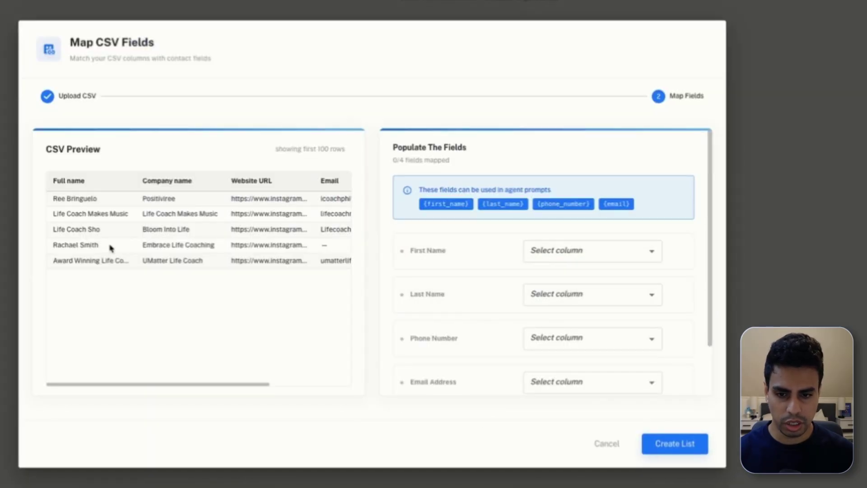
# Map First Name to Company name and Last Name, Phone Number and Email Address to Full name, and create the contact list
pyautogui.click(565, 257)
pyautogui.click(573, 276)
pyautogui.click(579, 293)
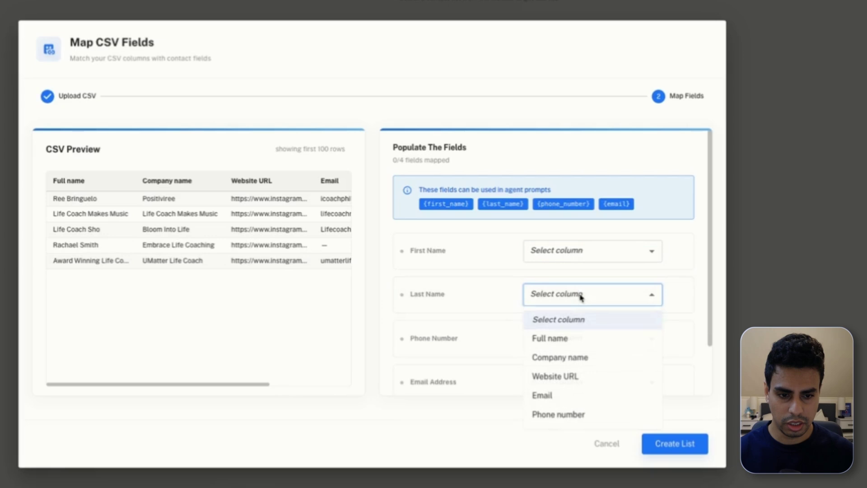
pyautogui.click(575, 339)
pyautogui.click(581, 250)
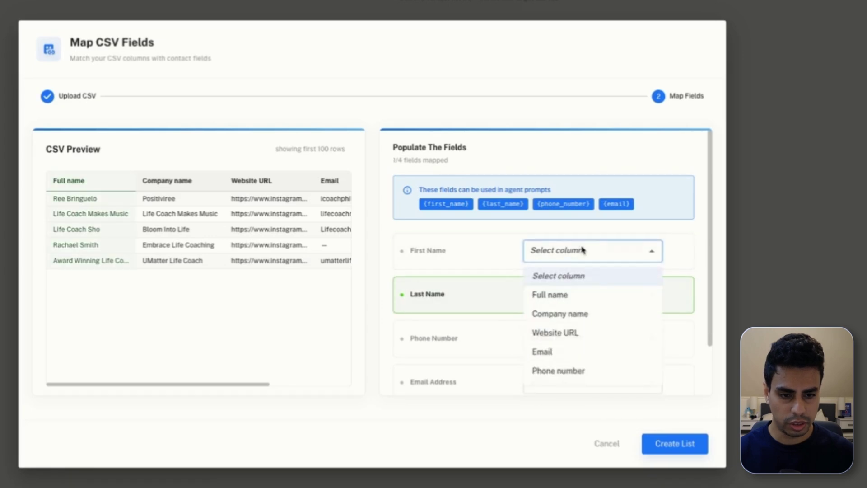
pyautogui.click(581, 312)
pyautogui.click(588, 342)
pyautogui.click(581, 384)
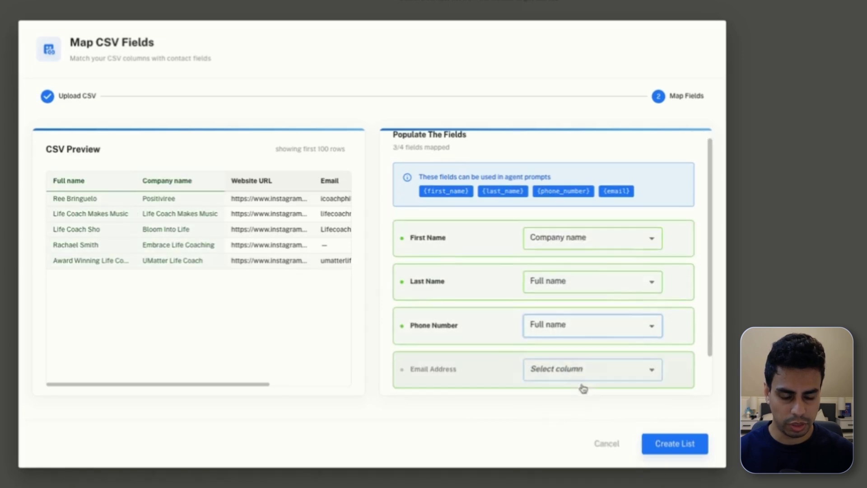
pyautogui.click(581, 378)
pyautogui.click(577, 418)
pyautogui.click(675, 445)
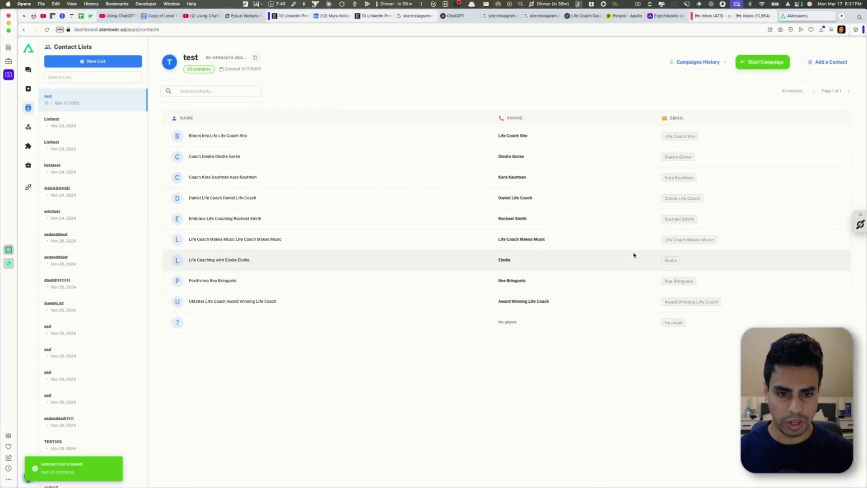
# Try the Voice Call and SMS channels in a new campaign for the test list, and cancel the campaign
pyautogui.click(753, 69)
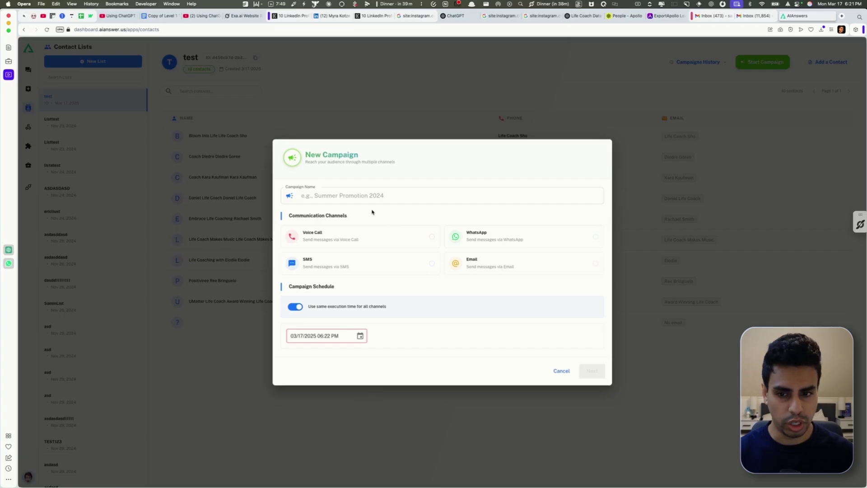
pyautogui.click(345, 232)
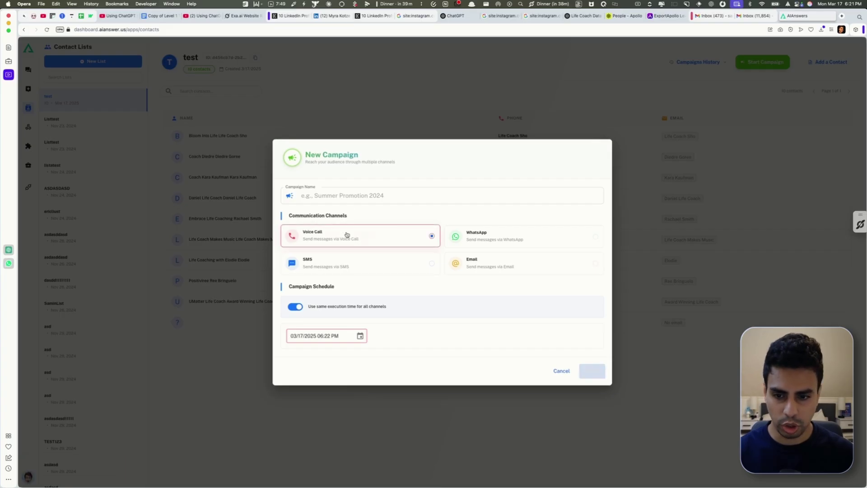
pyautogui.click(358, 258)
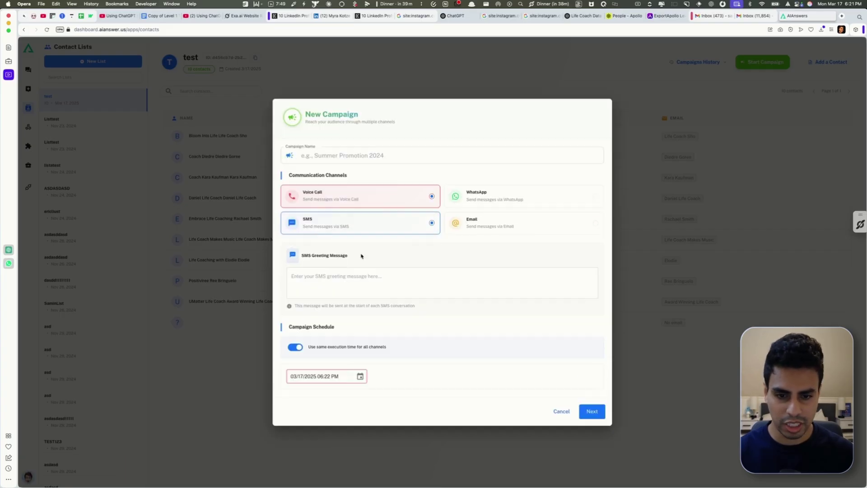
pyautogui.click(560, 411)
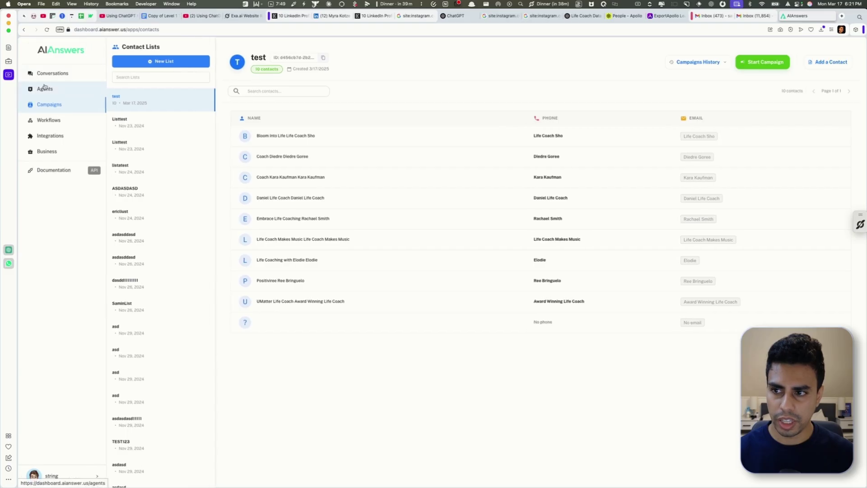
# In the v1 agent's configuration, enter the follow-up instructions "followup every tuesday at 10 am" and set the follow-up time to 0 hours
pyautogui.click(41, 88)
pyautogui.click(131, 159)
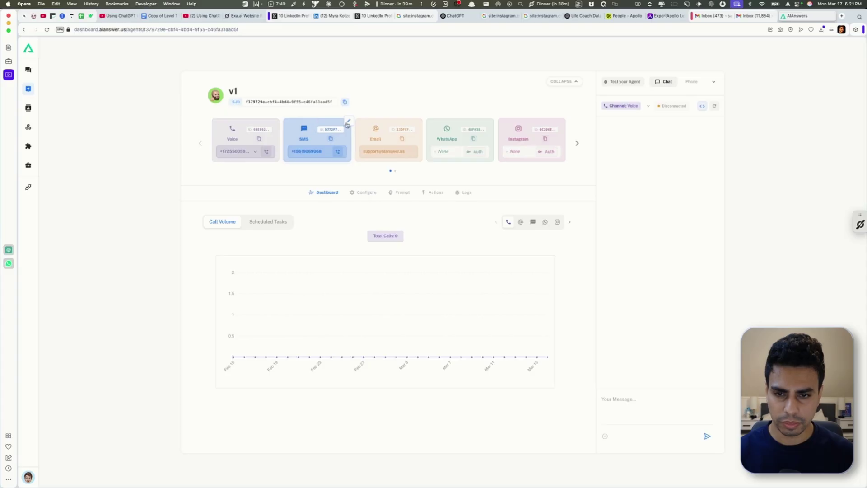
pyautogui.click(364, 192)
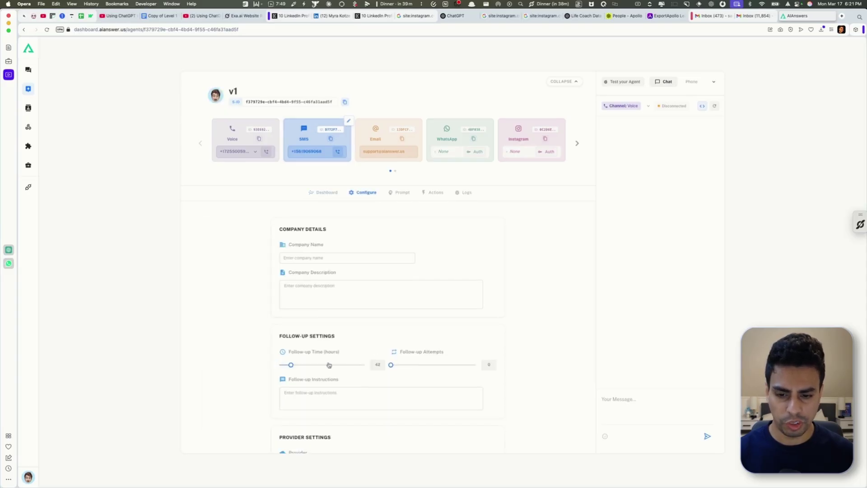
pyautogui.moveTo(346, 366); pyautogui.dragTo(330, 367)
pyautogui.click(335, 399)
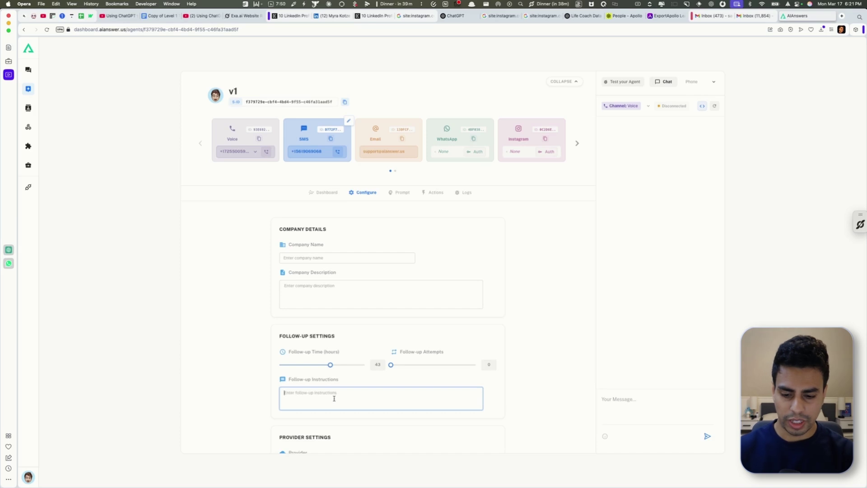
pyautogui.write('followup every tuesday at 10 am')
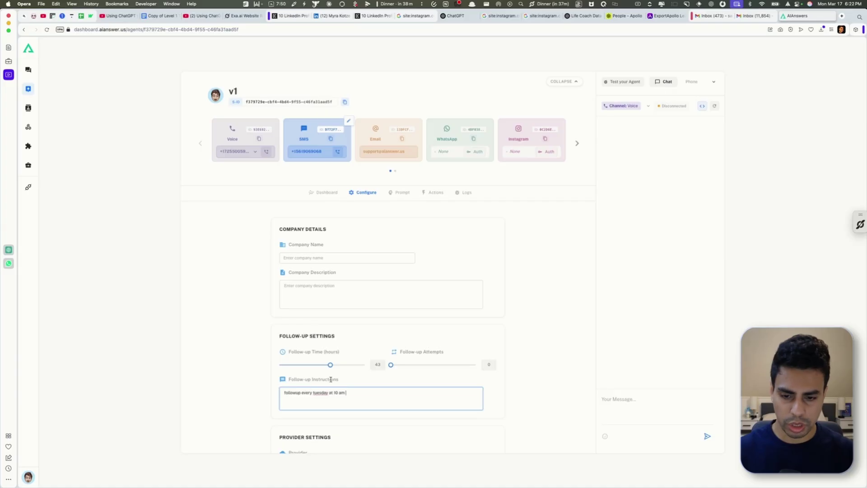
pyautogui.scroll(-2, 330, 379)
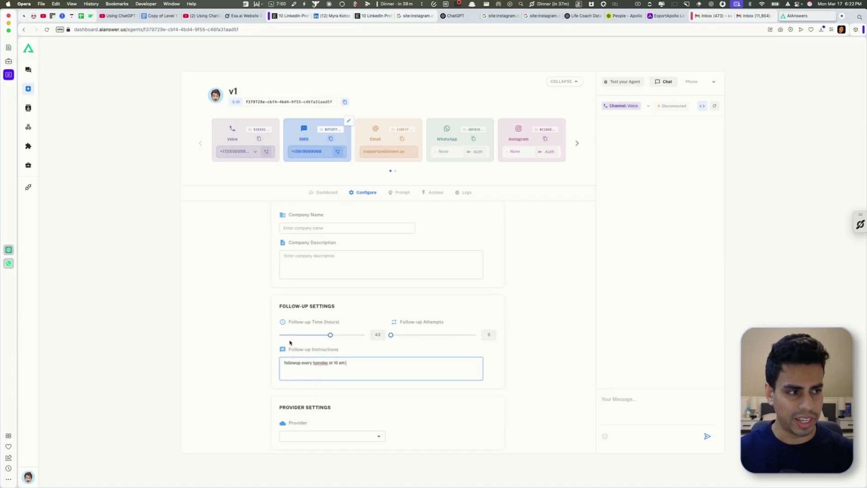
pyautogui.moveTo(331, 335); pyautogui.dragTo(249, 334)
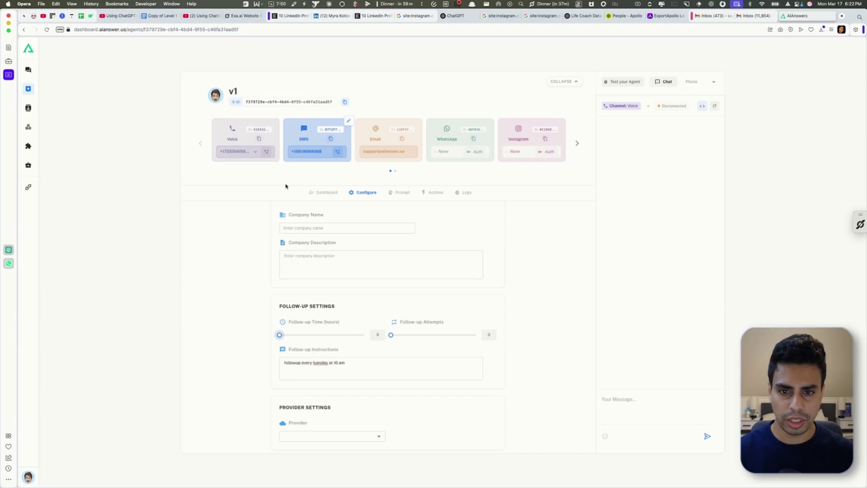
# Look over the most recent SMS thread in Conversations and the list of flows in Workflows
pyautogui.click(34, 71)
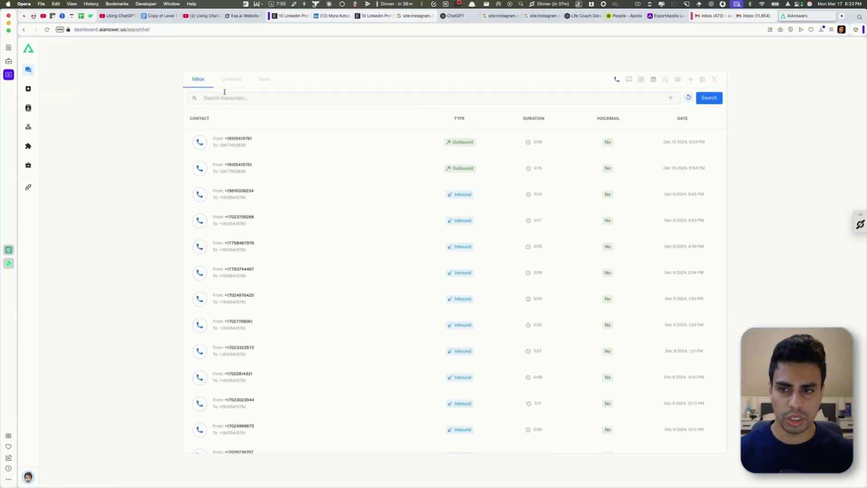
pyautogui.click(628, 80)
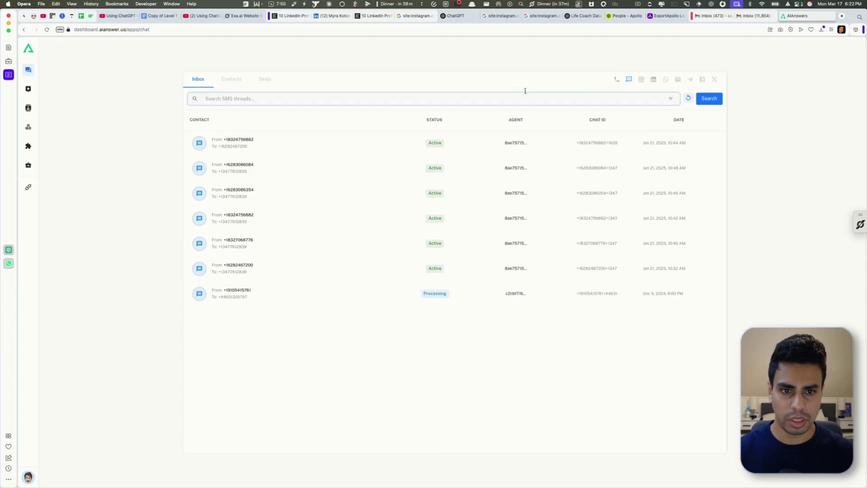
pyautogui.click(459, 155)
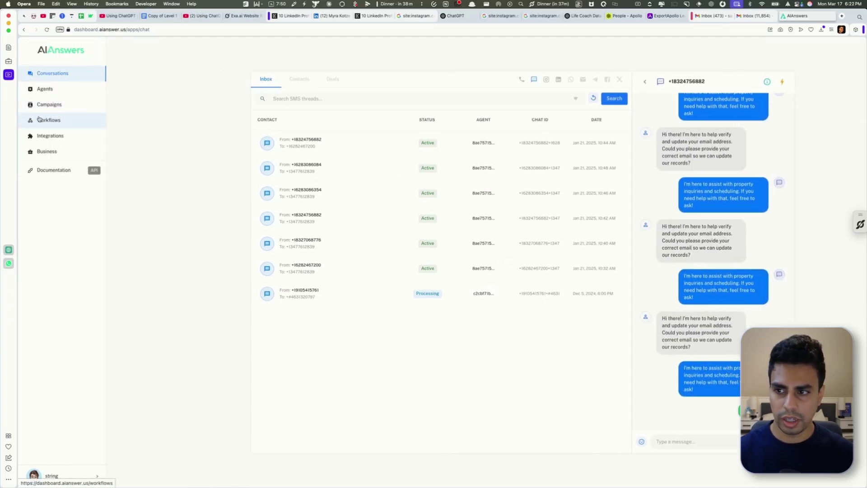
pyautogui.click(38, 119)
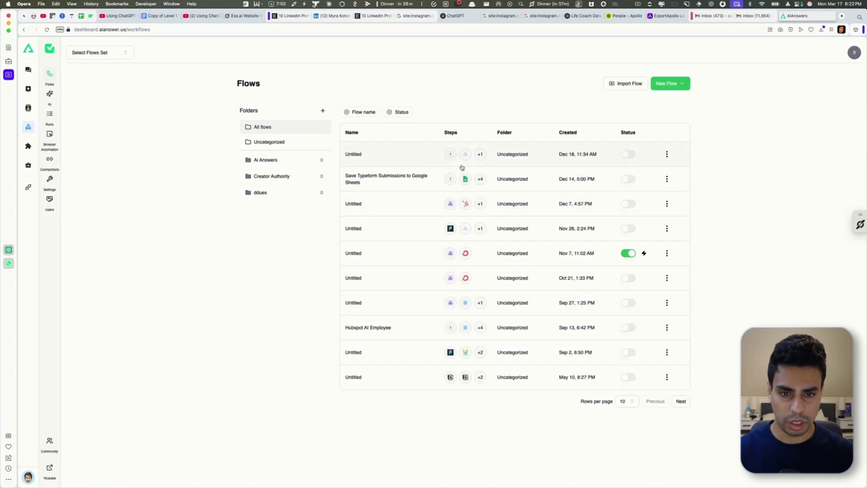
pyautogui.click(461, 165)
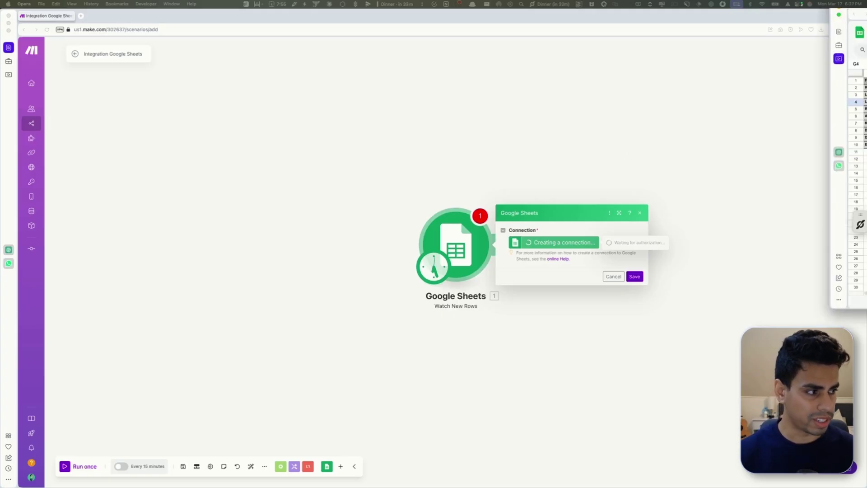
# Bring the lead test sheet window into view over the Make scenario and fit its Email column to the contents
pyautogui.moveTo(866, 95); pyautogui.dragTo(728, 84)
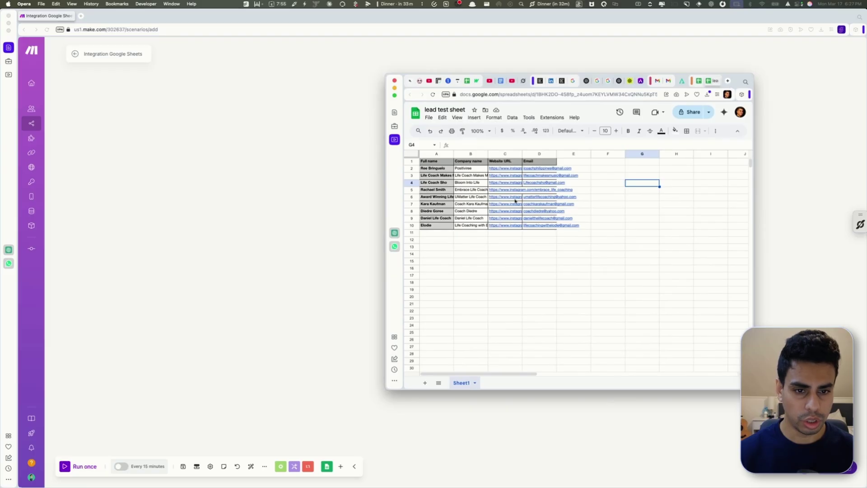
pyautogui.doubleClick(556, 154)
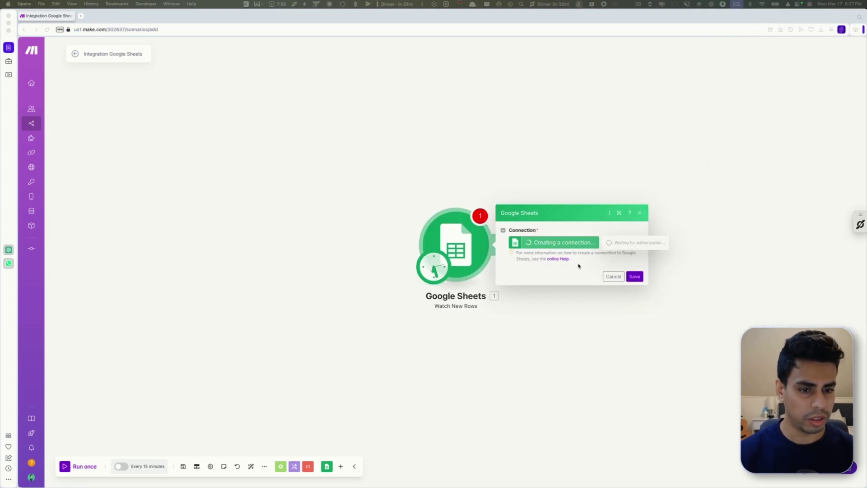
# Cancel the pending connection of the Watch New Rows module and create "My Google connection" by signing in with Google
pyautogui.click(607, 277)
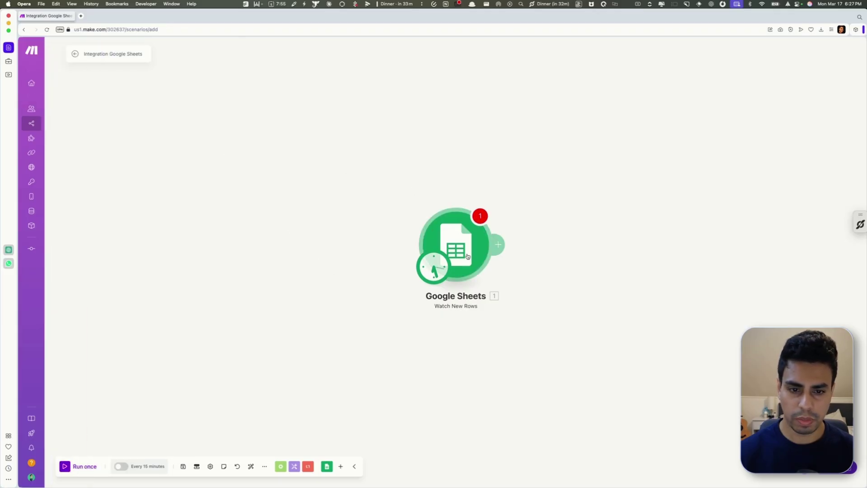
pyautogui.click(467, 256)
pyautogui.click(540, 246)
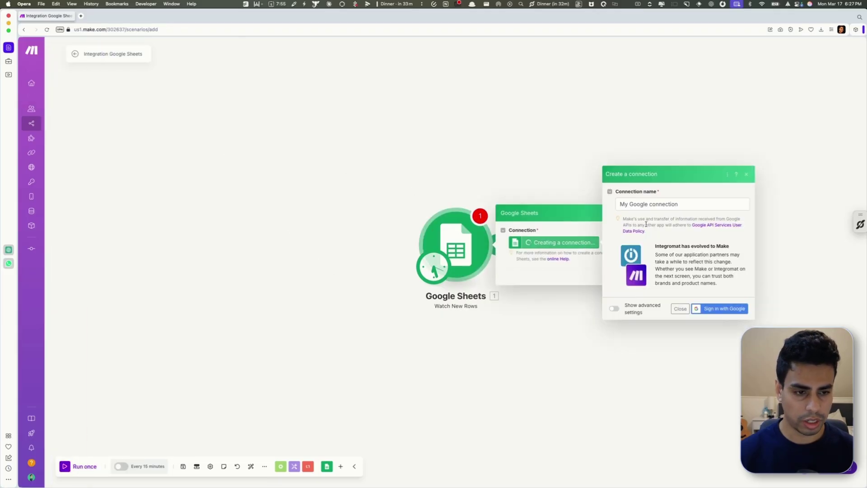
pyautogui.click(720, 309)
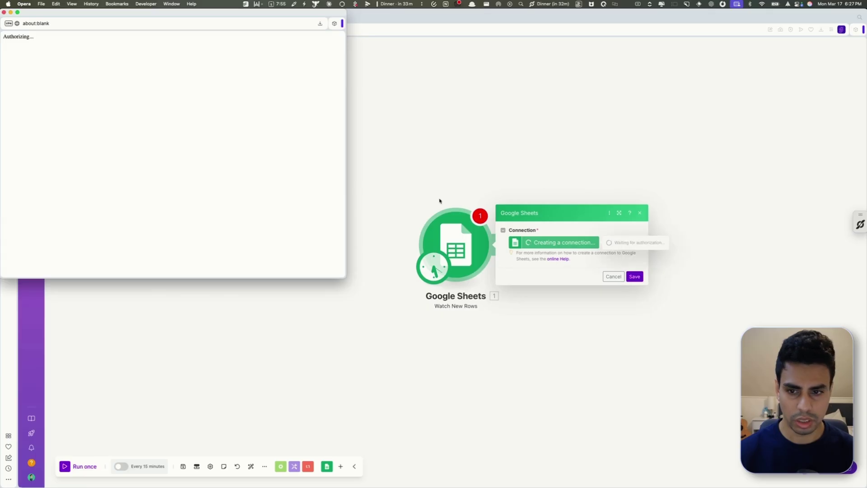
# Choose "lead test sheet" from My Drive as the Watch New Rows spreadsheet and close the module settings
pyautogui.click(610, 185)
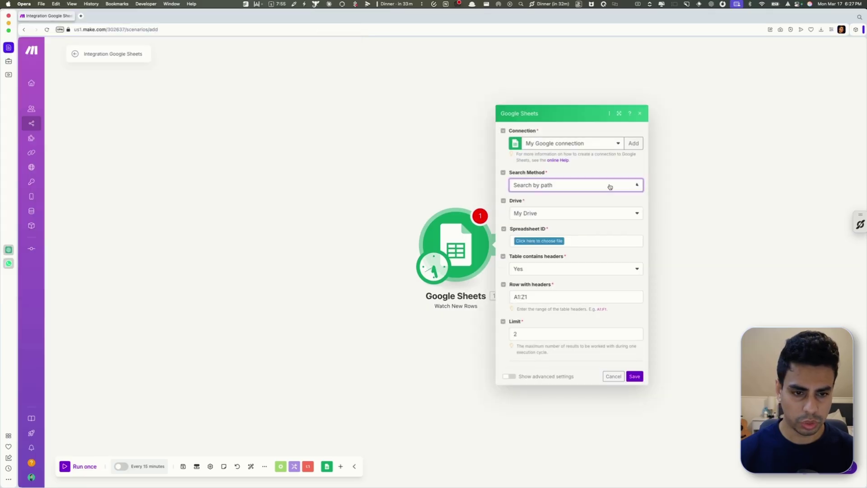
pyautogui.click(551, 241)
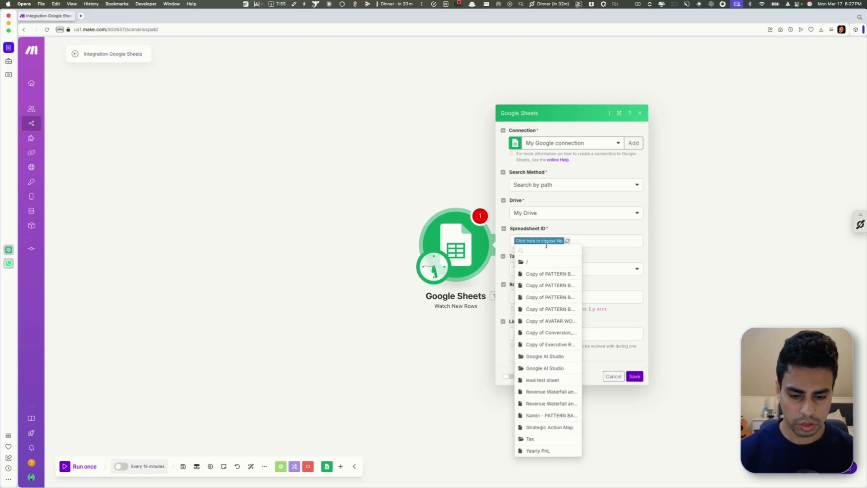
pyautogui.write('lead')
pyautogui.click(544, 263)
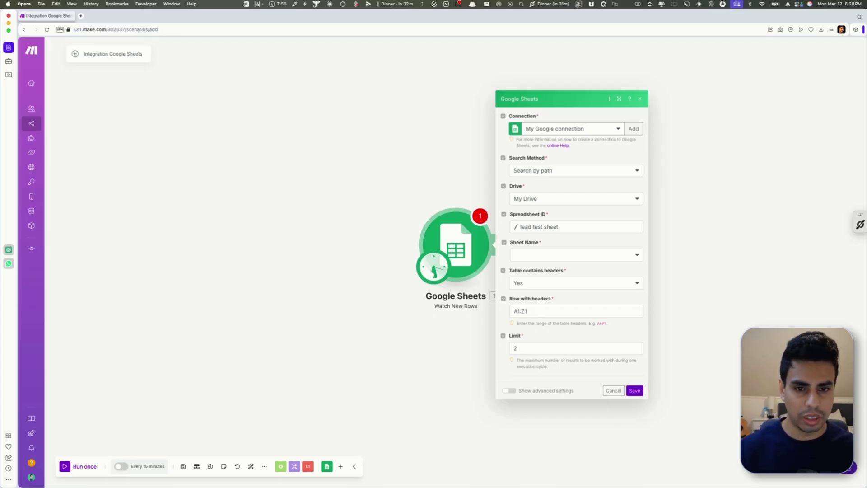
pyautogui.click(720, 93)
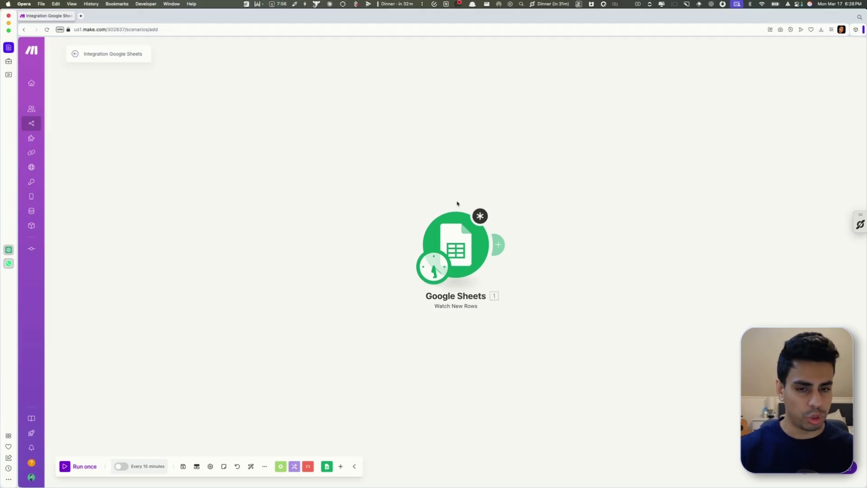
# Open the Smartlead.ai website in a new browser tab to view the cold email tool
pyautogui.press('super+t')
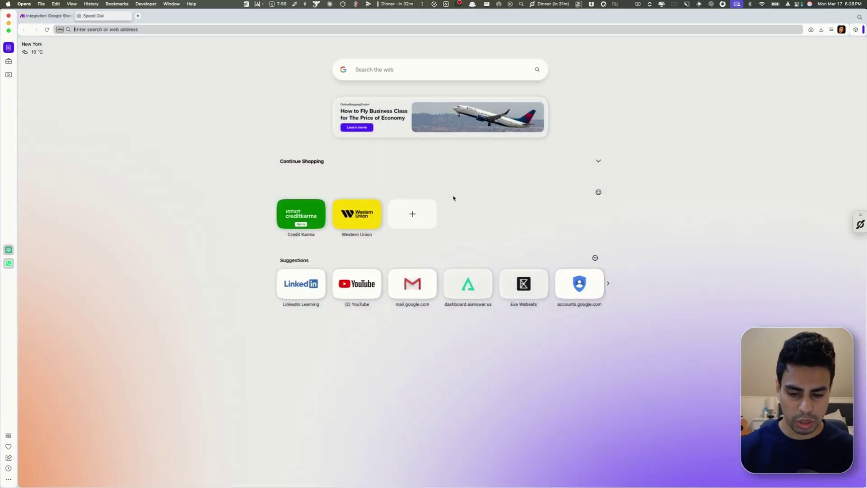
pyautogui.write('sm')
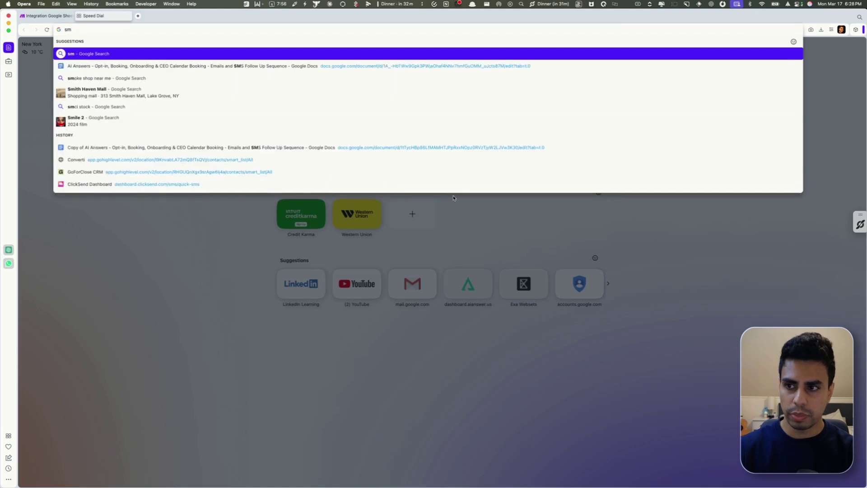
pyautogui.write('artlead')
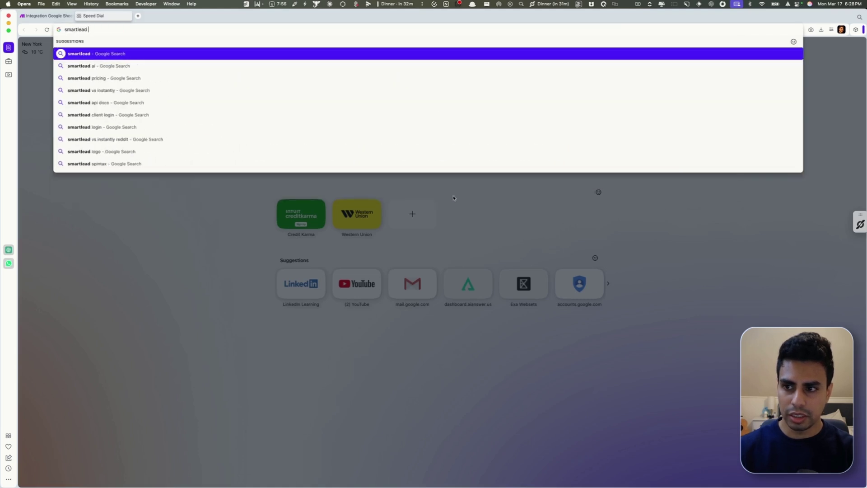
pyautogui.press('Return')
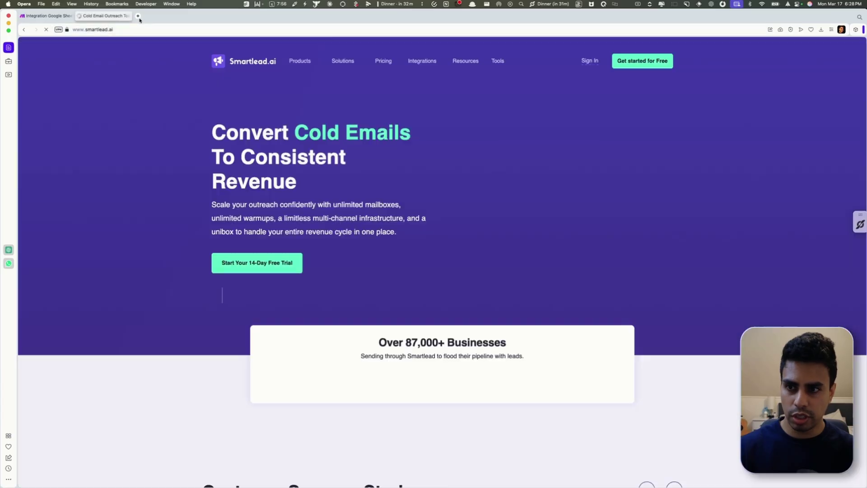
# Find the Instantly.ai website in another new browser tab by searching for "instantly ai"
pyautogui.click(138, 16)
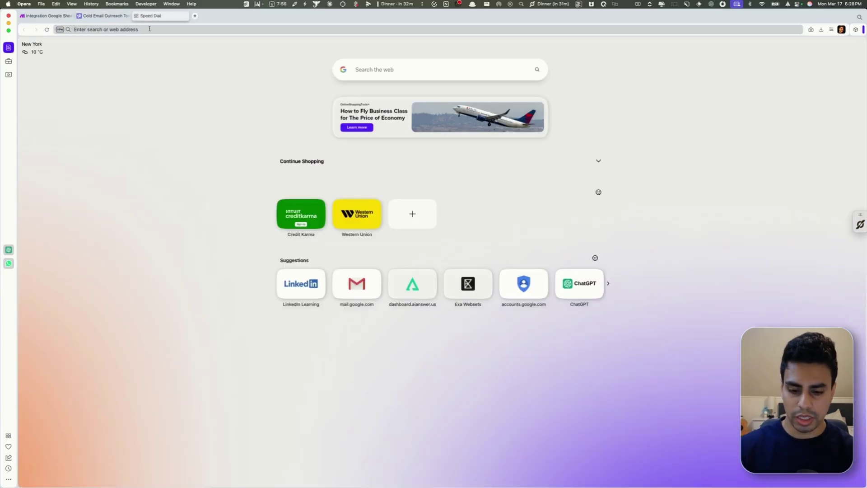
pyautogui.click(150, 28)
pyautogui.write('instantly')
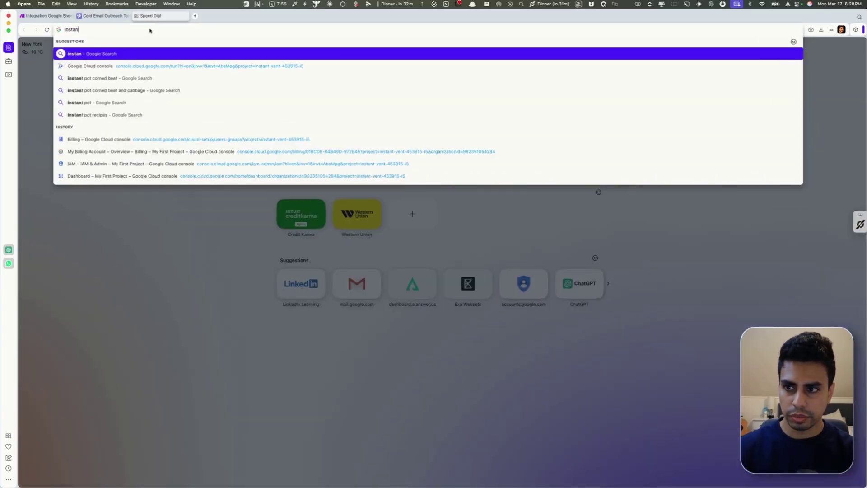
pyautogui.write(' ai')
pyautogui.press('Return')
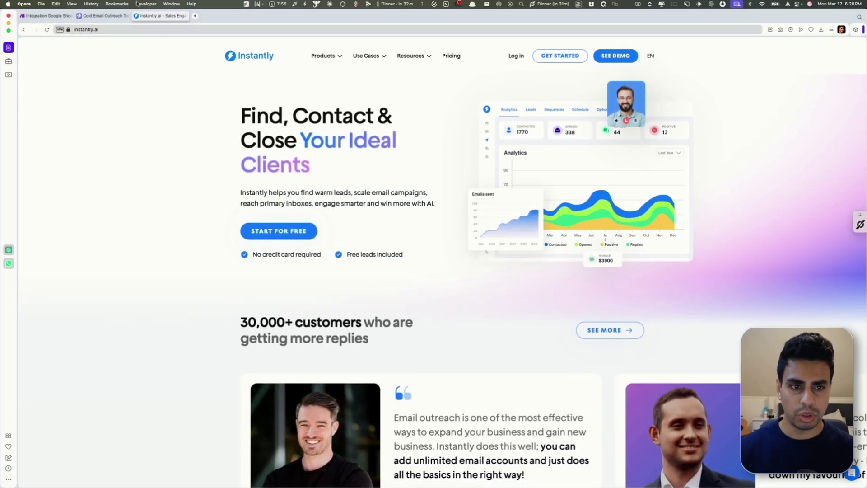
# Return to the Make scenario and save the settings of the Google Sheets Watch New Rows module
pyautogui.click(103, 15)
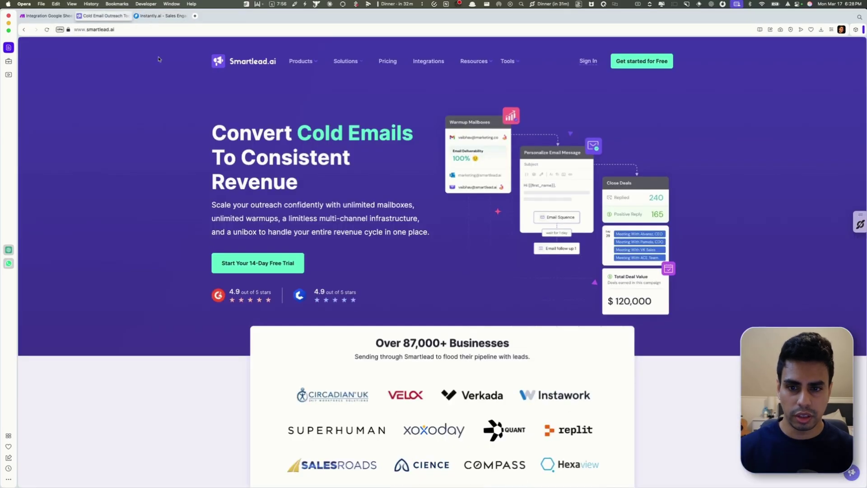
pyautogui.click(45, 16)
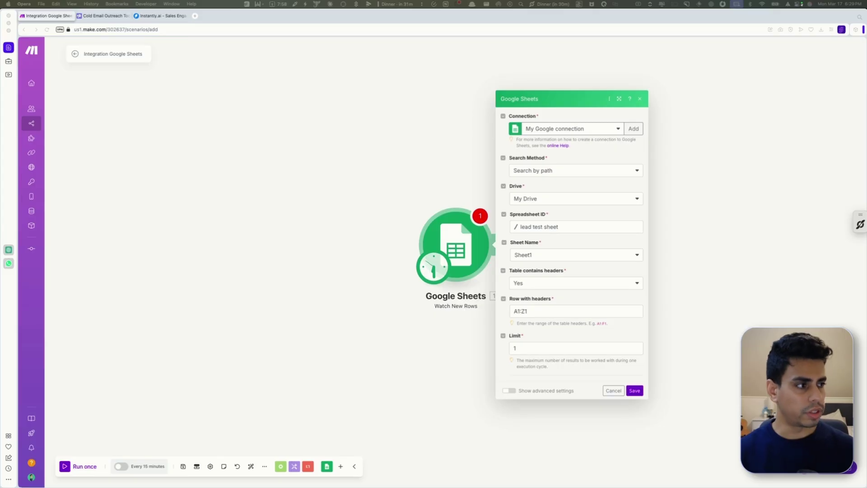
pyautogui.click(453, 193)
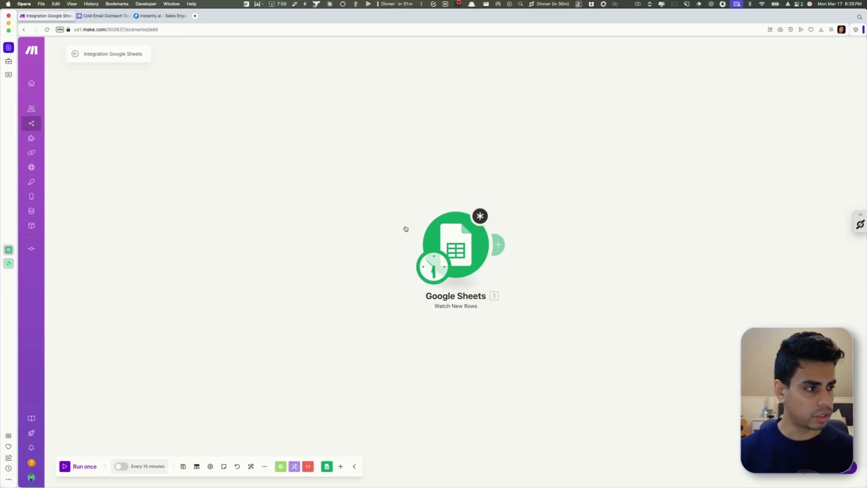
pyautogui.click(419, 233)
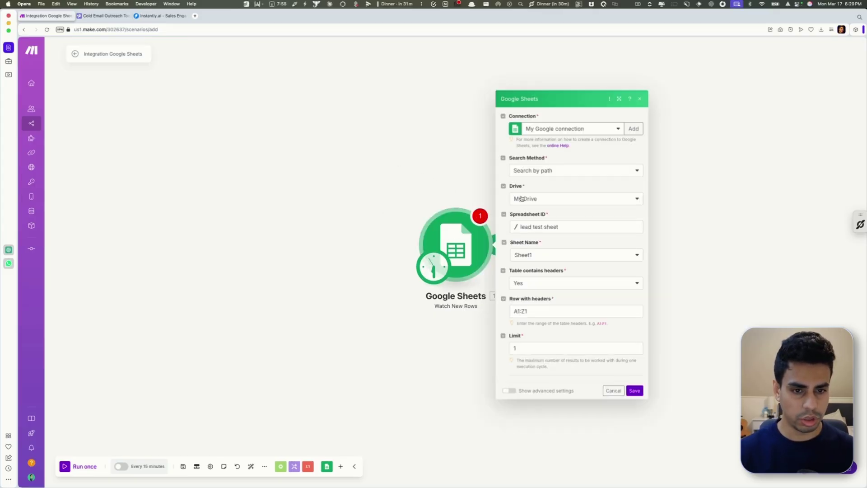
pyautogui.click(630, 130)
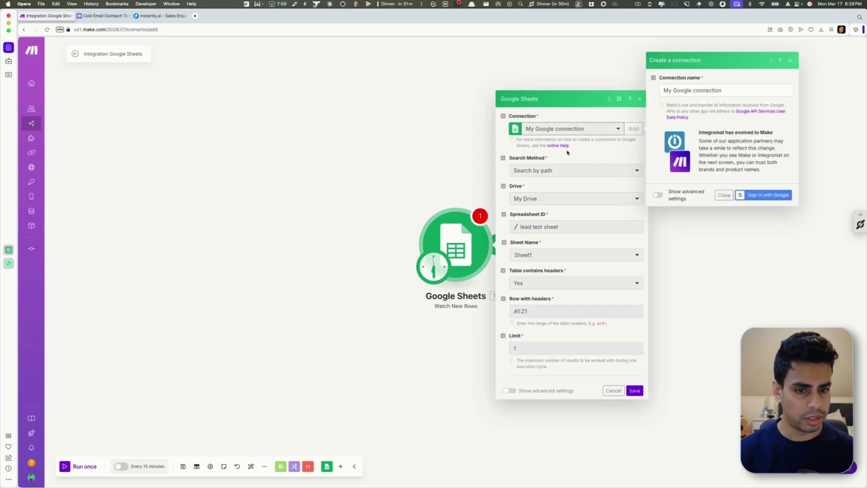
pyautogui.click(723, 195)
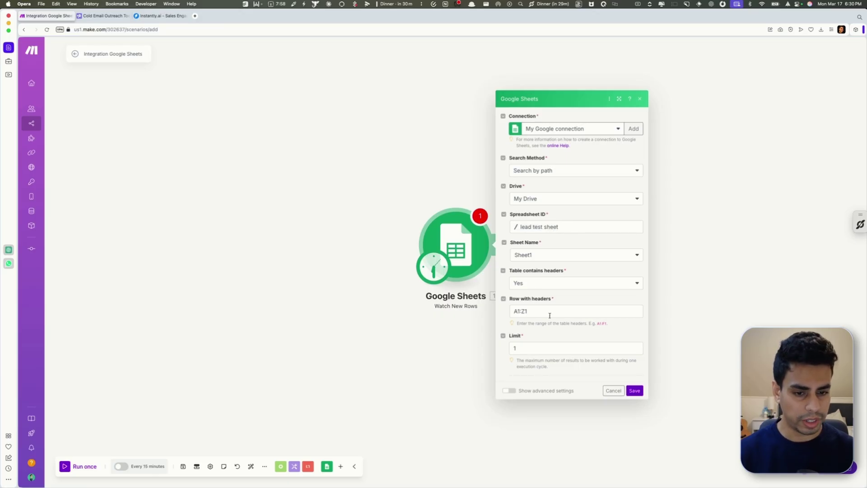
pyautogui.click(521, 349)
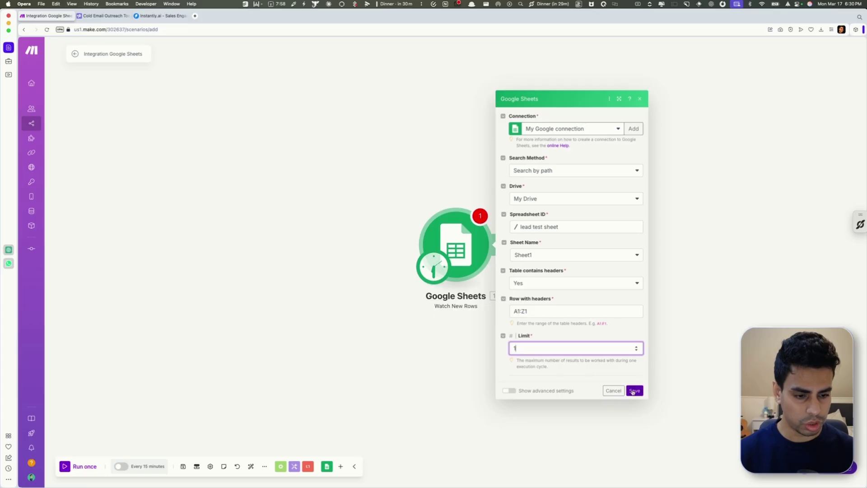
pyautogui.click(634, 391)
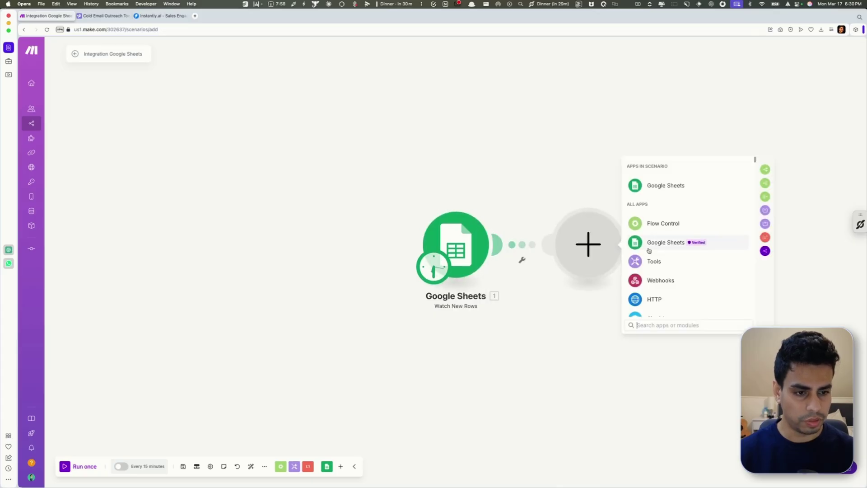
# Check the lead test sheet and add an Email "Send an Email" module after Watch New Rows
pyautogui.write('em')
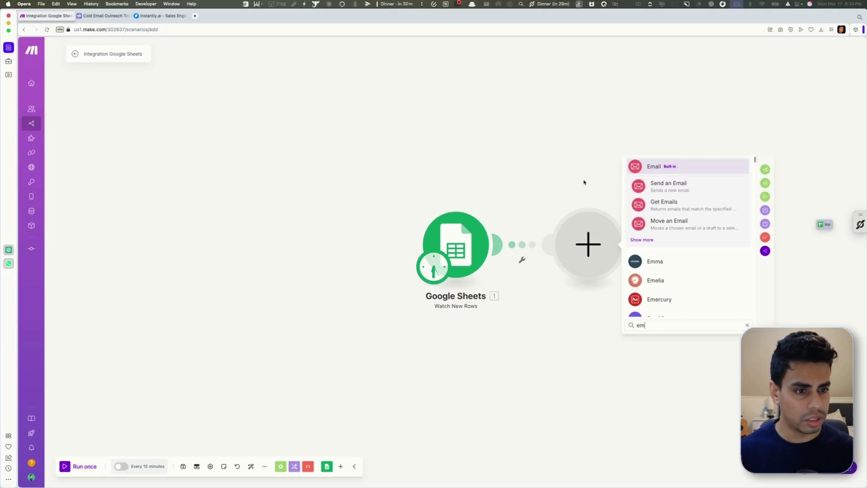
pyautogui.press('super+grave')
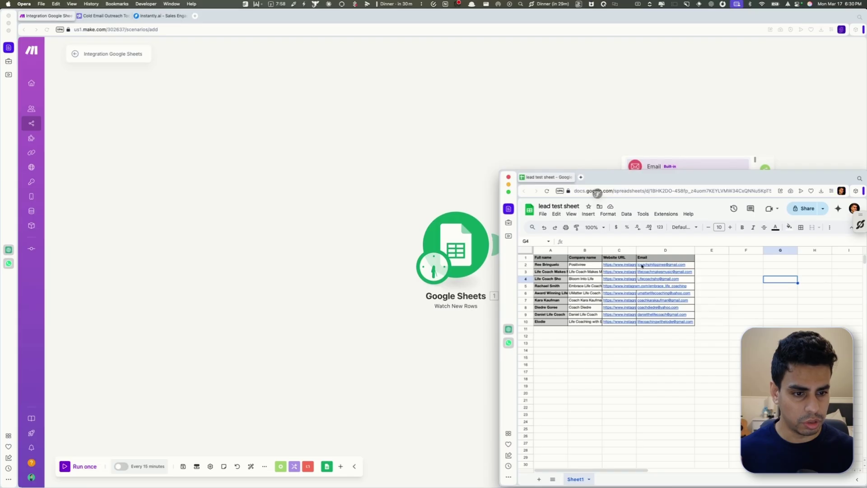
pyautogui.moveTo(676, 184); pyautogui.dragTo(676, 182)
pyautogui.press('super+grave')
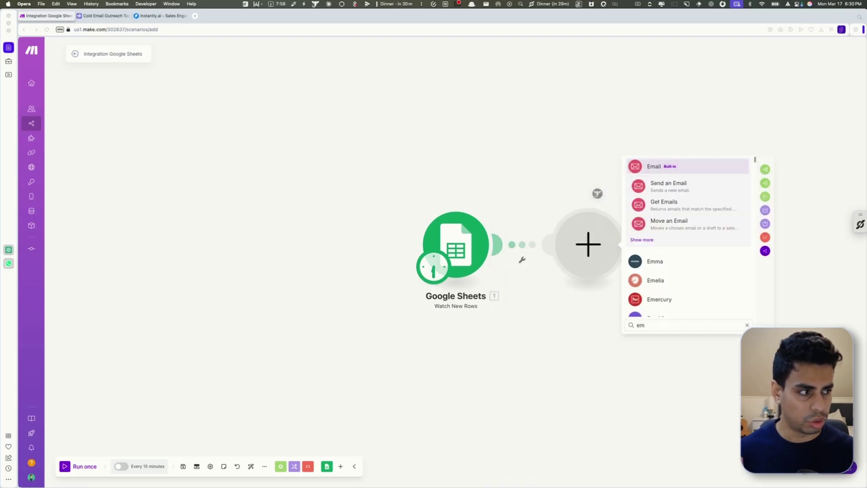
pyautogui.click(687, 187)
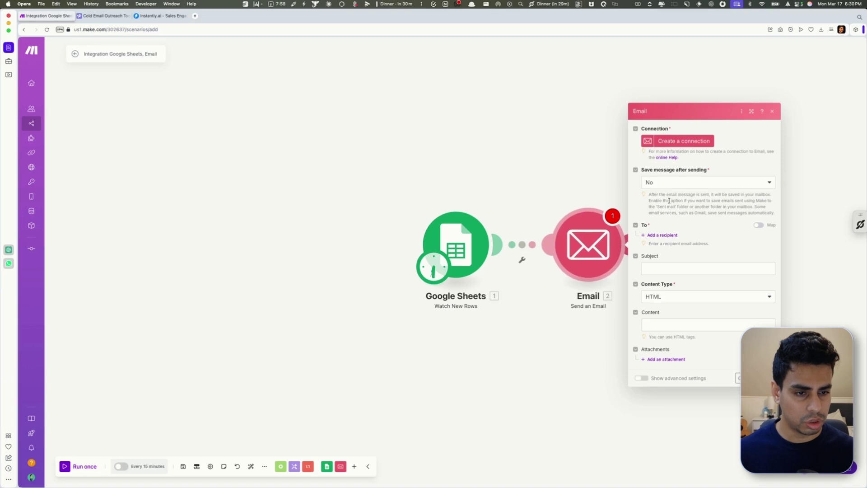
pyautogui.click(682, 268)
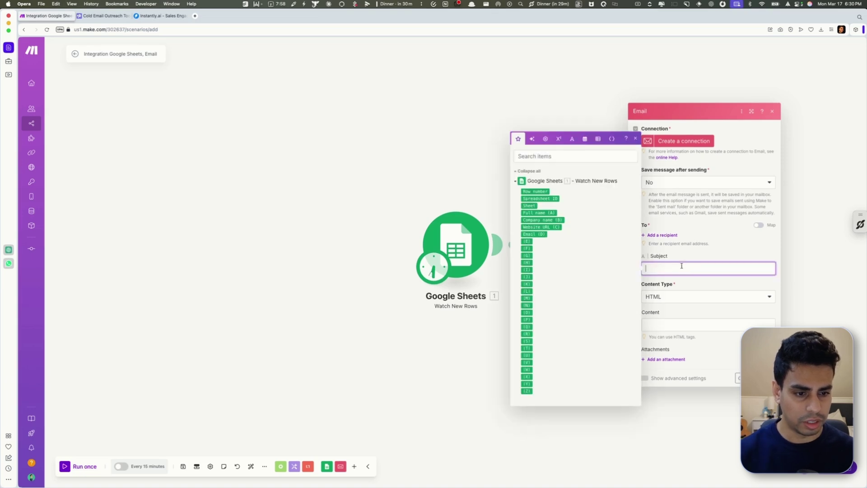
pyautogui.write('sdgdf')
pyautogui.press('super+a')
pyautogui.press('BackSpace')
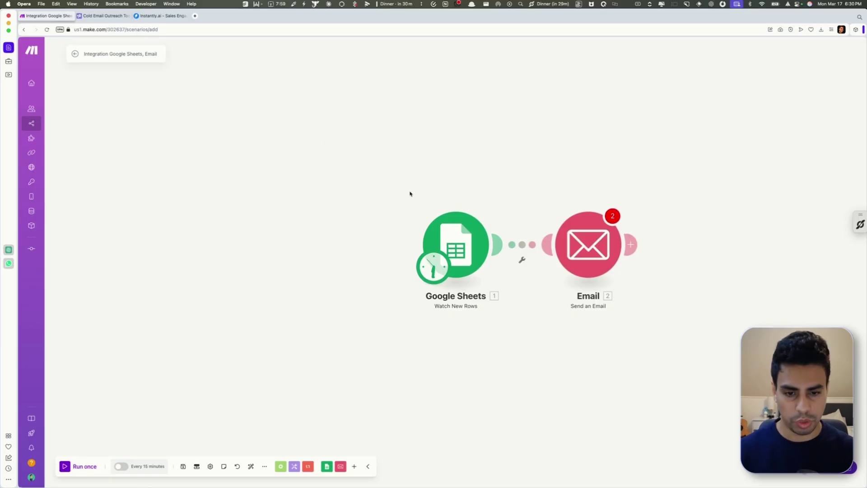
# Map the Google Sheets Email (D) column to the recipient address of the Send an Email module
pyautogui.click(588, 243)
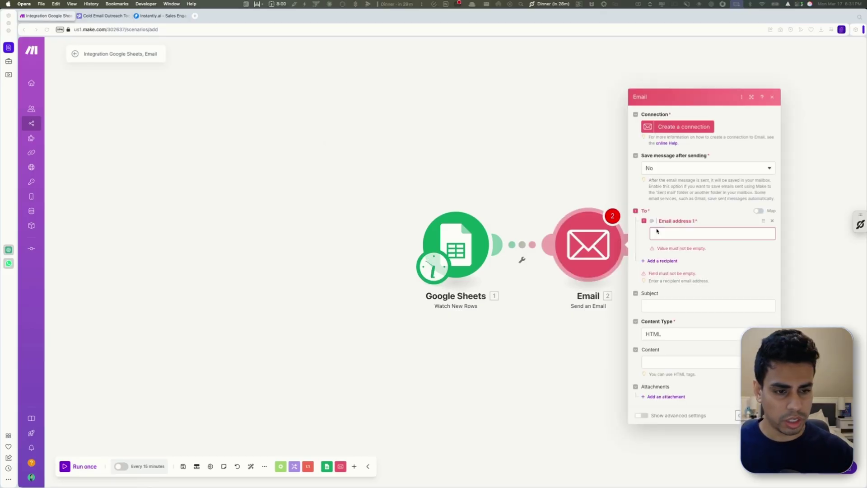
pyautogui.click(664, 233)
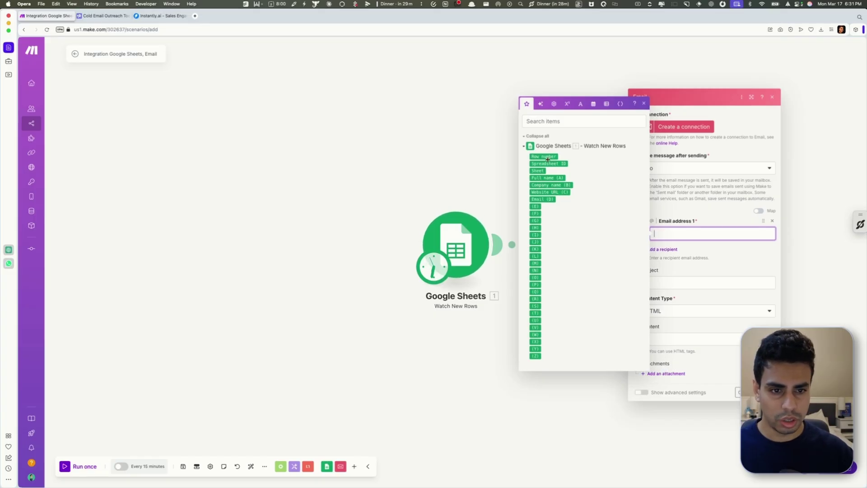
pyautogui.click(545, 197)
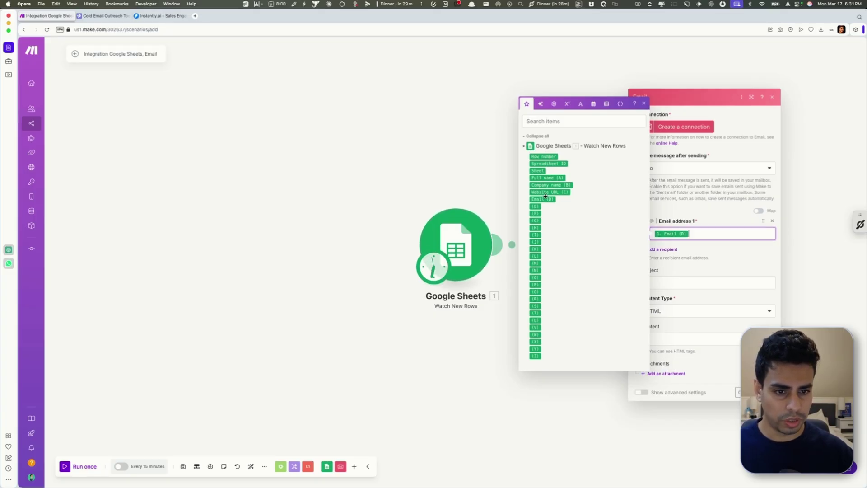
pyautogui.click(705, 216)
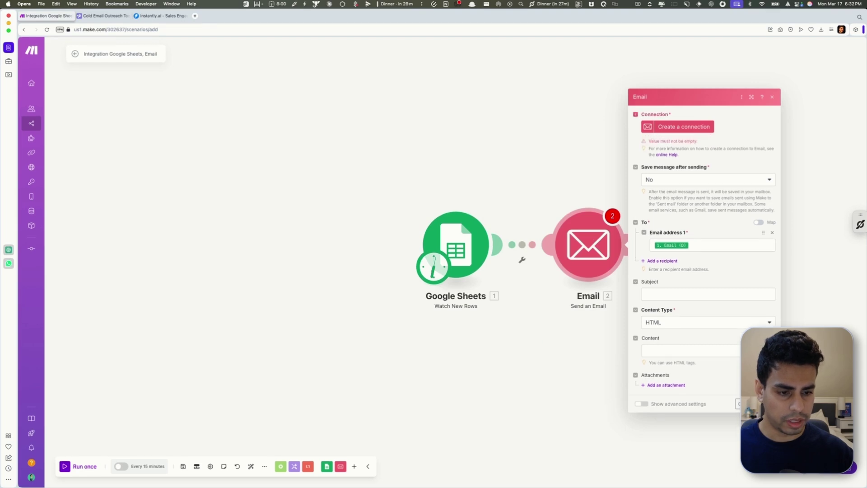
# Create a Google Restricted connection for the Email module by signing in with Google and close the module settings
pyautogui.click(693, 128)
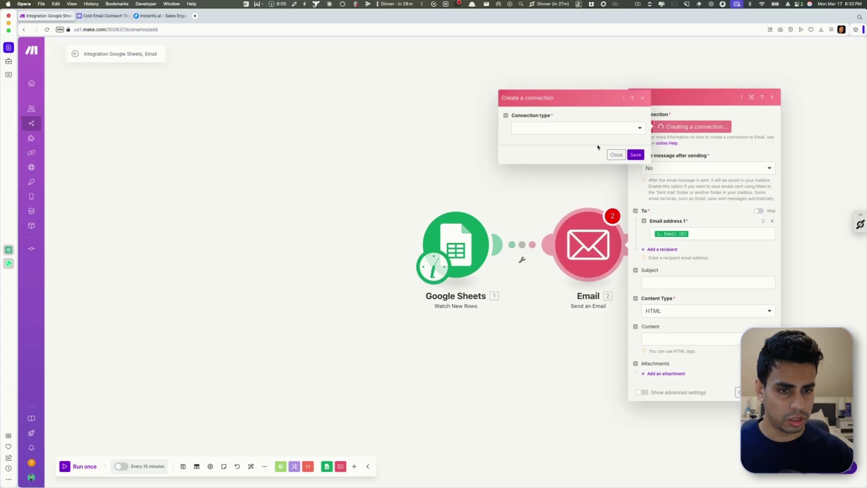
pyautogui.click(638, 129)
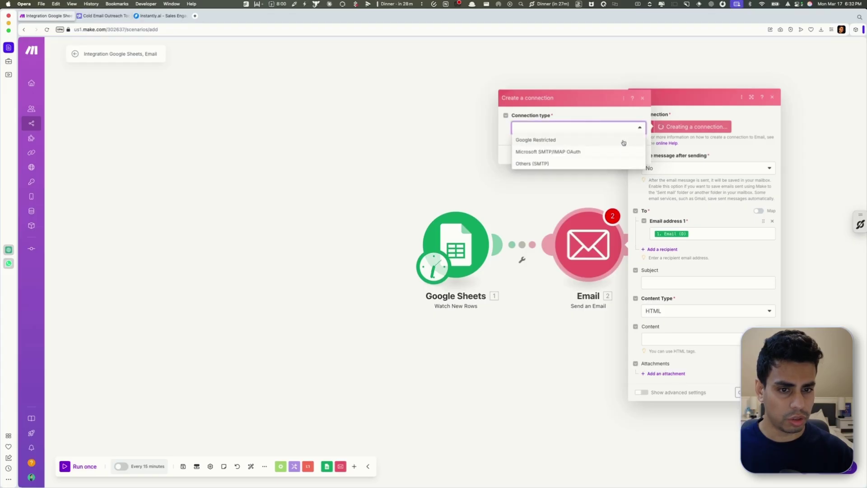
pyautogui.click(623, 141)
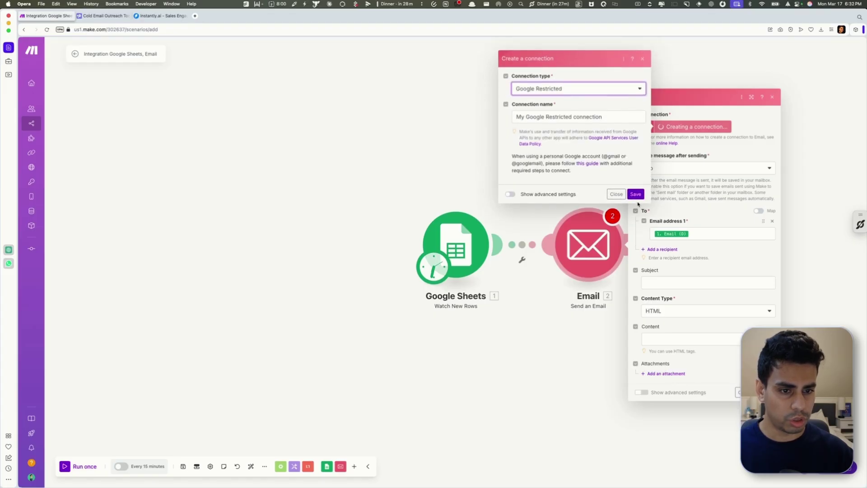
pyautogui.click(636, 194)
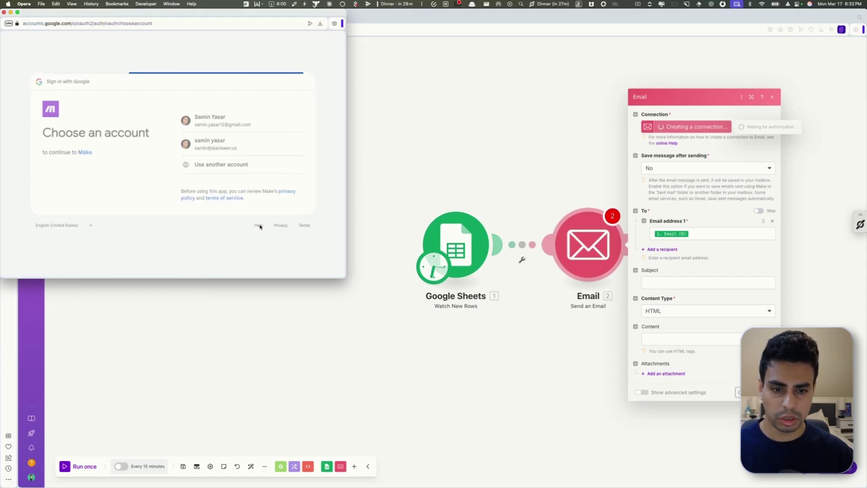
pyautogui.click(273, 188)
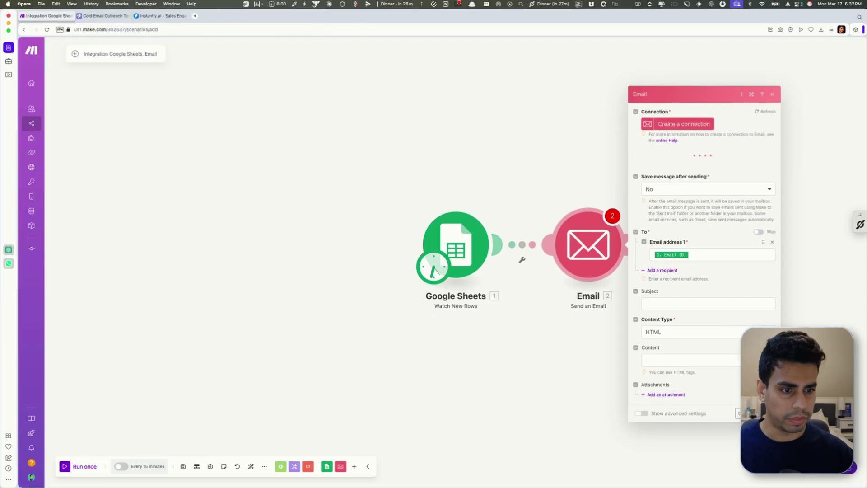
pyautogui.click(791, 187)
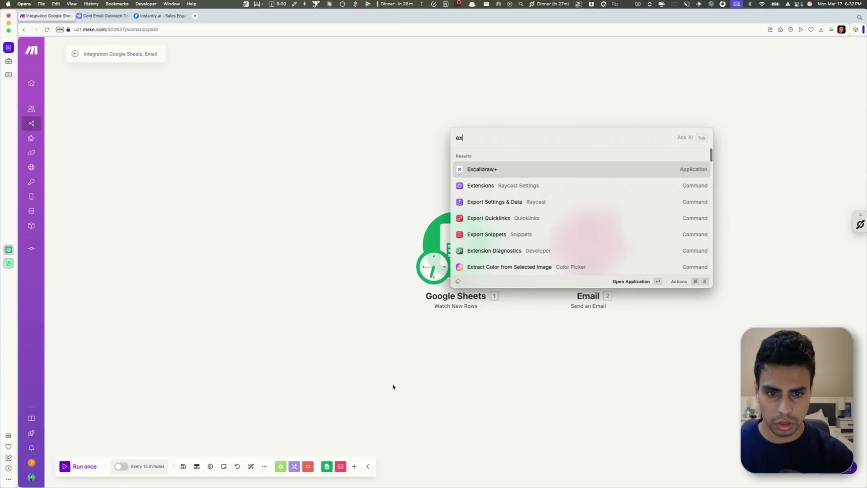
# Switch to Excalidraw+ and draw a rectangle labelled "Exa" in an empty area beside the existing Apollo flowchart
pyautogui.press('Return')
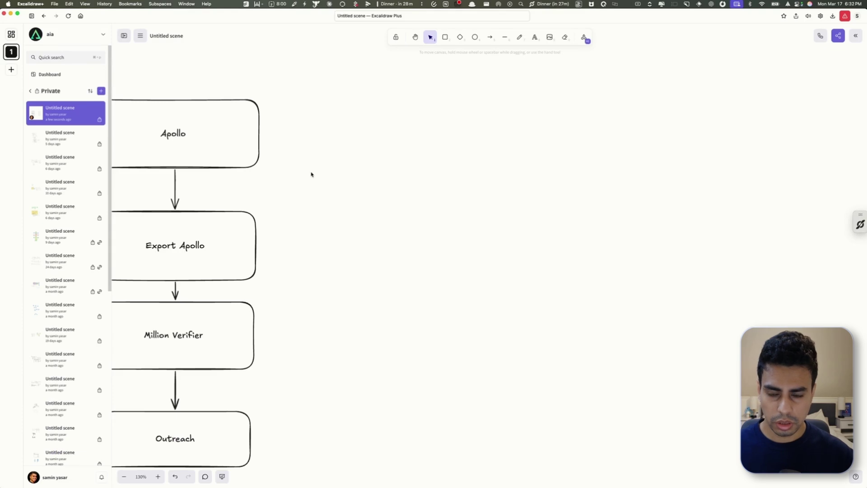
pyautogui.hscroll(10, 311, 174)
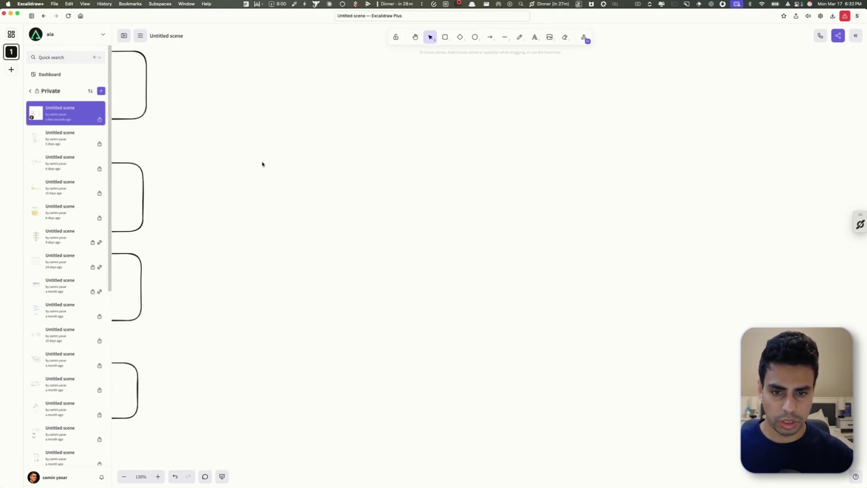
pyautogui.press('r')
pyautogui.moveTo(368, 118); pyautogui.dragTo(546, 179)
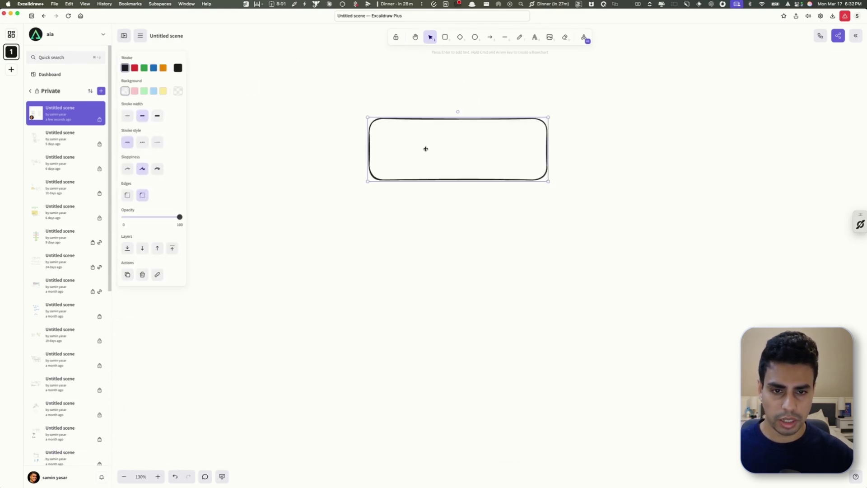
pyautogui.doubleClick(451, 145)
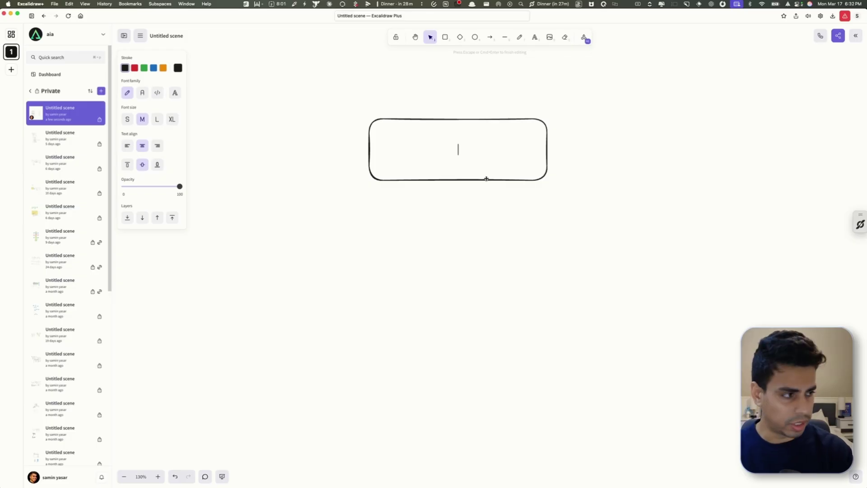
pyautogui.write('Exa')
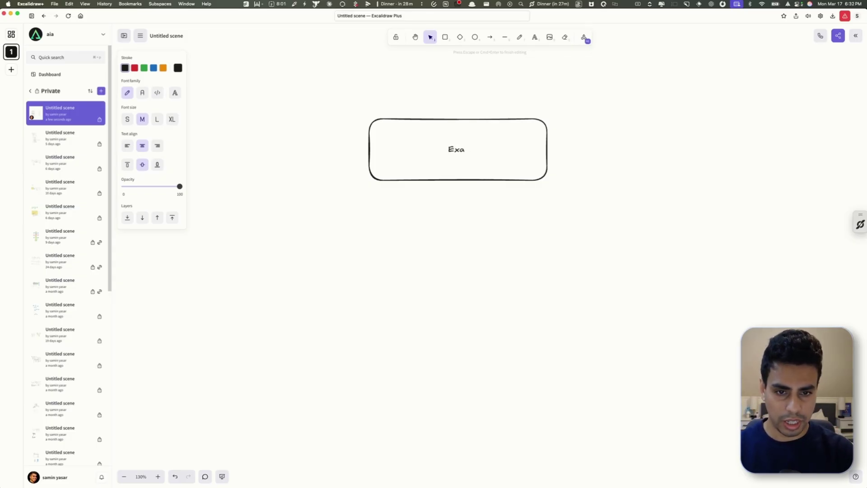
pyautogui.click(517, 184)
pyautogui.click(490, 149)
pyautogui.press('Return')
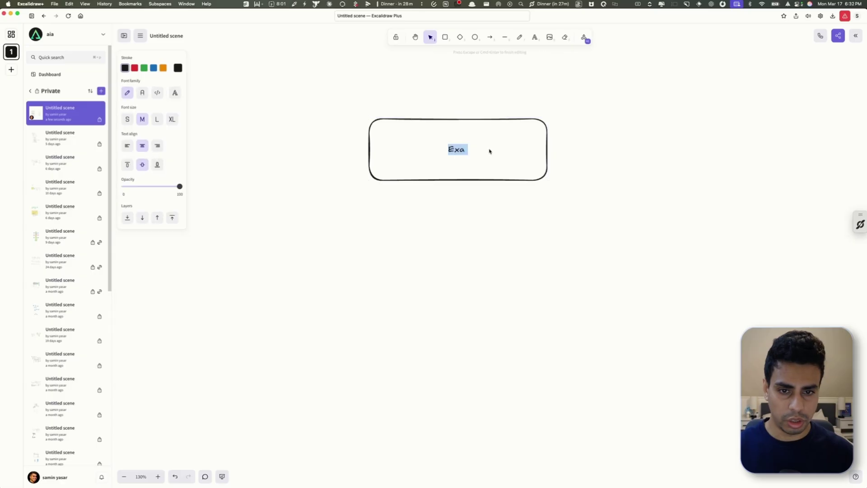
pyautogui.press('Escape')
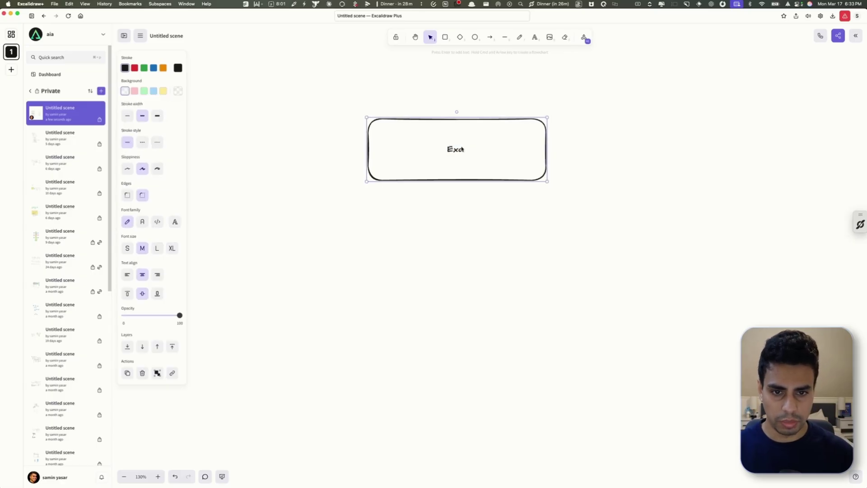
pyautogui.press('Return')
pyautogui.press('Escape')
# Draw a second, similarly sized empty rectangle below the Exa box
pyautogui.click(464, 189)
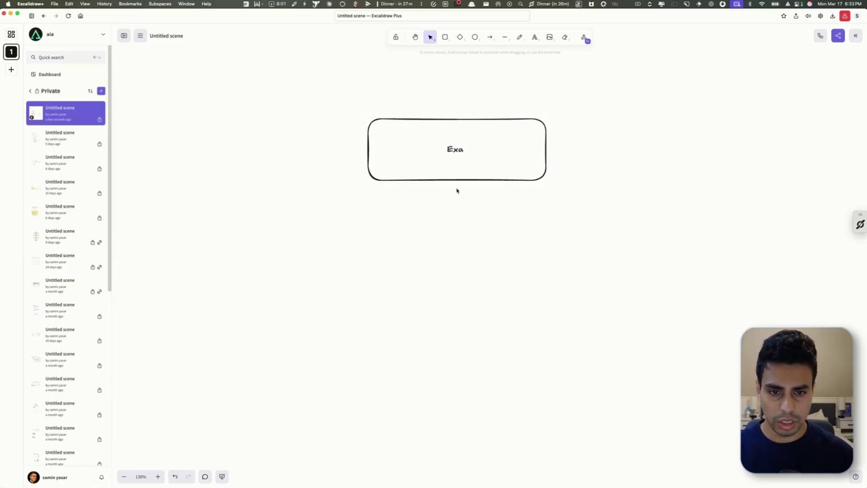
pyautogui.press('r')
pyautogui.moveTo(374, 231); pyautogui.dragTo(548, 297)
# Change the label of the Exa box to "Exa websets (get coaches)"
pyautogui.click(478, 156)
pyautogui.doubleClick(464, 148)
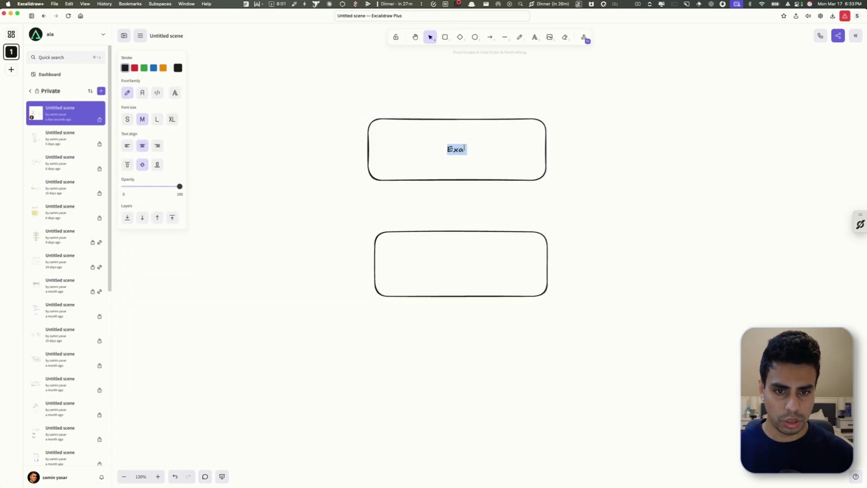
pyautogui.press('Right')
pyautogui.write('()')
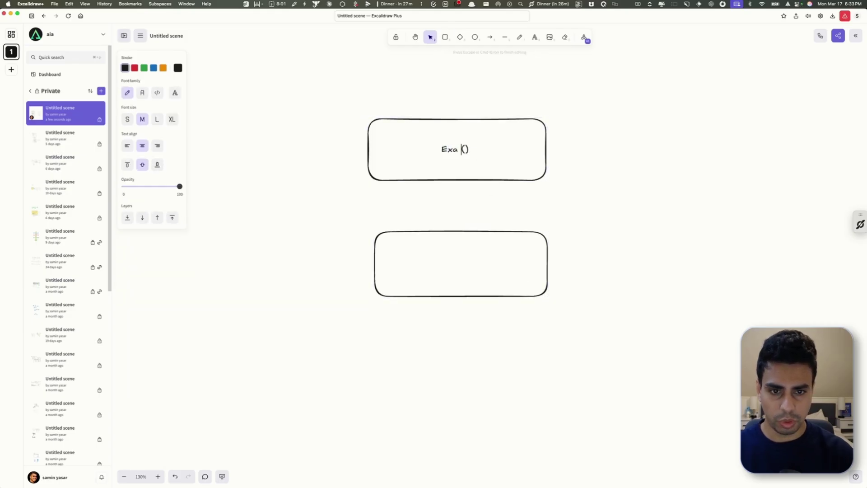
pyautogui.write('websets ')
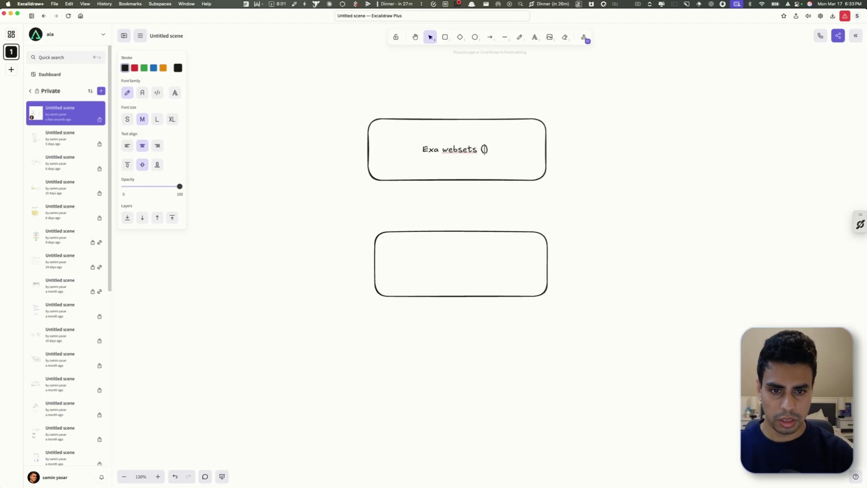
pyautogui.write('get coach')
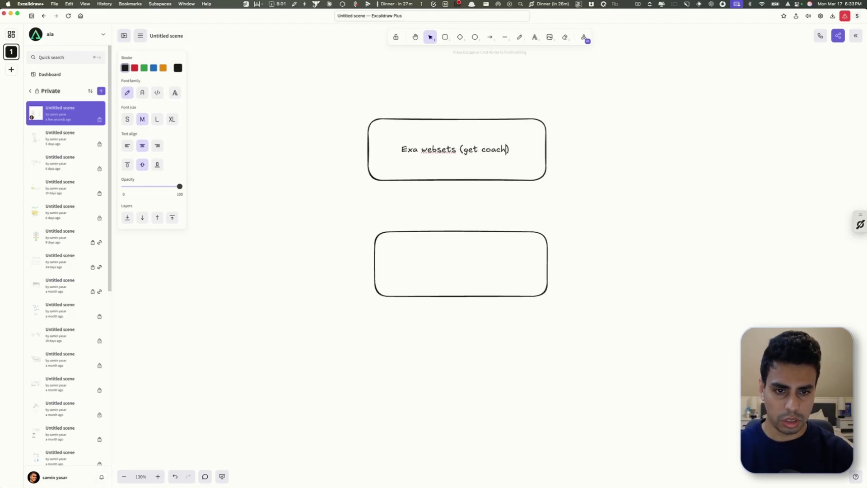
pyautogui.write('es')
pyautogui.press('Escape')
# Draw an arrow from the "Exa websets (get coaches)" box down to the empty rectangle
pyautogui.press('a')
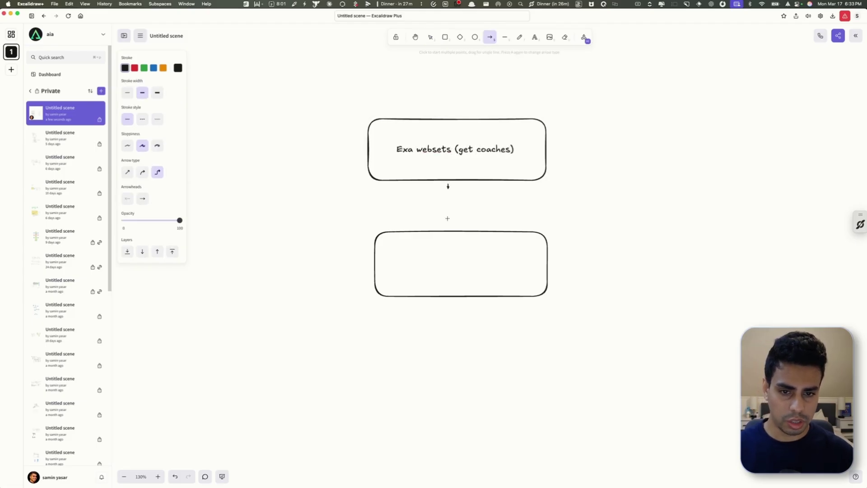
pyautogui.moveTo(447, 219); pyautogui.dragTo(451, 230)
pyautogui.click(454, 251)
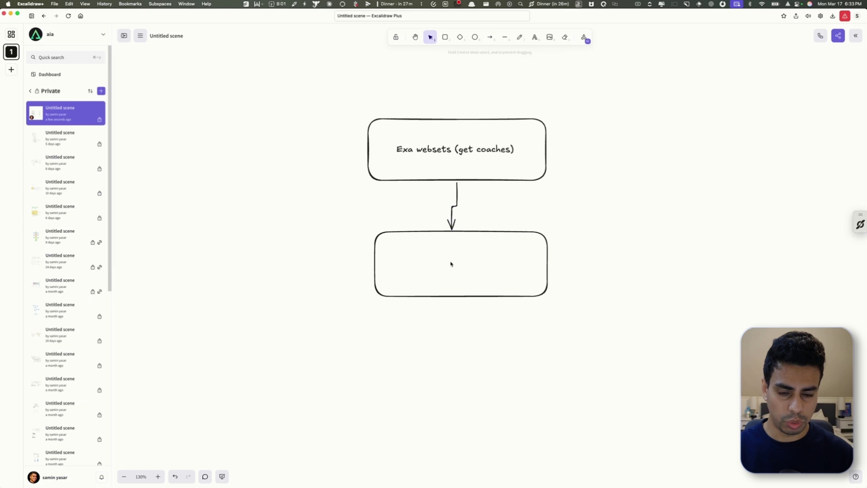
# Label the empty rectangle below the Exa websets box "Bookedin.ai"
pyautogui.doubleClick(451, 264)
pyautogui.write('AI')
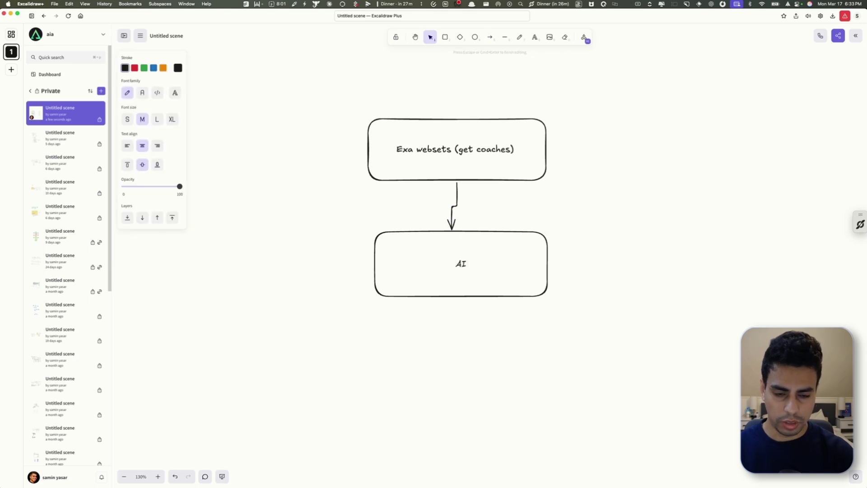
pyautogui.press('BackSpace')
pyautogui.press('BackSpace')
pyautogui.write('Bok')
pyautogui.press('BackSpace')
pyautogui.write('oked')
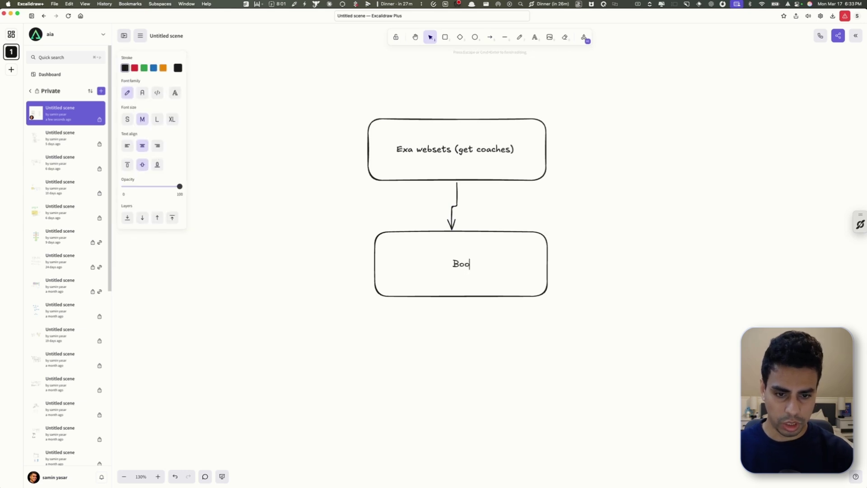
pyautogui.press('BackSpace')
pyautogui.press('BackSpace')
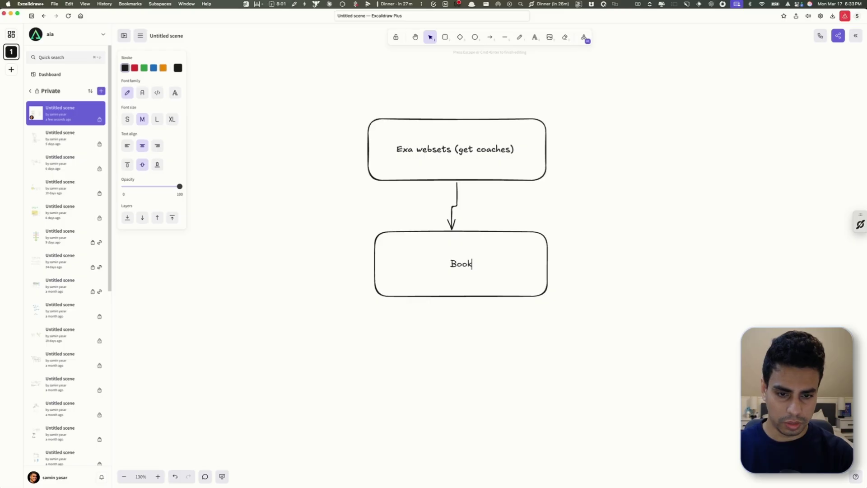
pyautogui.write('edin.ai')
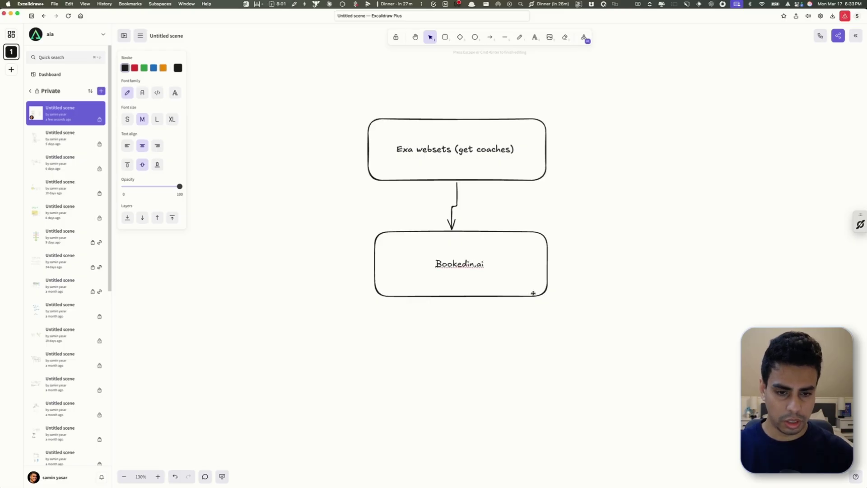
pyautogui.press('Escape')
# Nudge the Bookedin.ai box down and slightly to the right to lengthen and straighten its connecting arrow
pyautogui.hotkey('shift', 'Down')
pyautogui.hotkey('shift', 'Down')
pyautogui.hotkey('shift', 'Down')
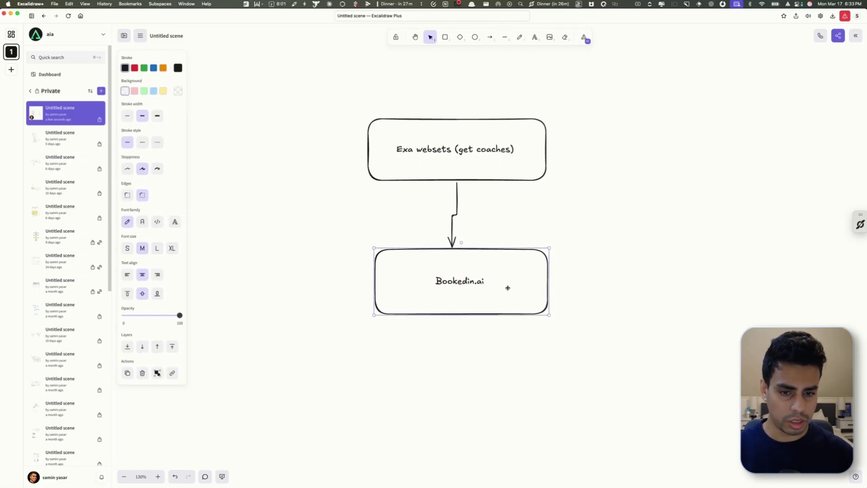
pyautogui.hotkey('shift', 'Right')
pyautogui.scroll(-1, 424, 298)
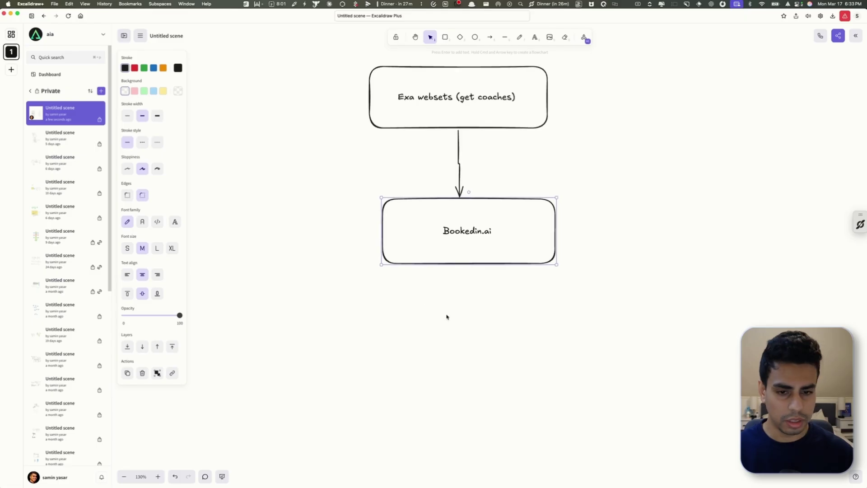
# Draw a rectangle labelled "Campain" below the Bookedin.ai box and move it to the right
pyautogui.click(451, 300)
pyautogui.press('a')
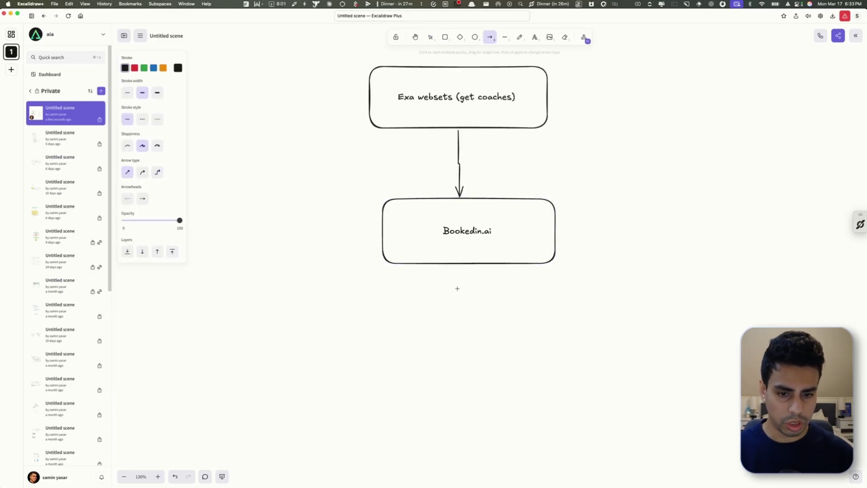
pyautogui.press('v')
pyautogui.press('r')
pyautogui.moveTo(392, 294); pyautogui.dragTo(568, 369)
pyautogui.doubleClick(479, 327)
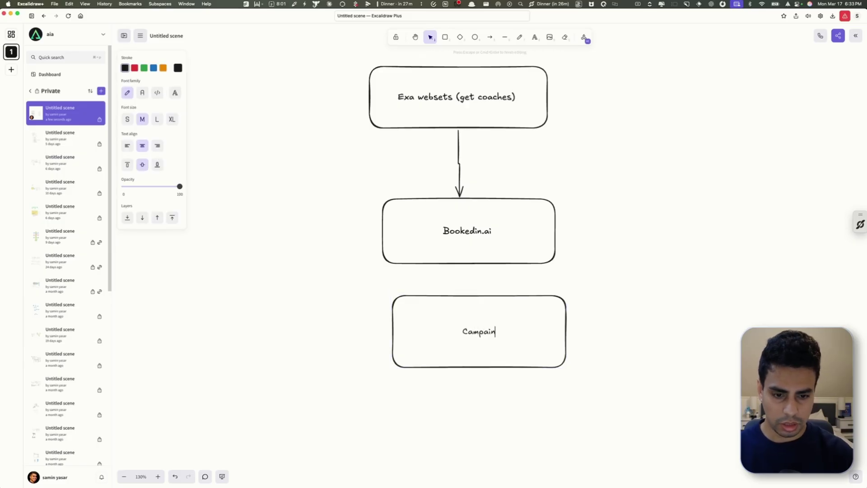
pyautogui.write('Campain')
pyautogui.moveTo(550, 325); pyautogui.dragTo(653, 322)
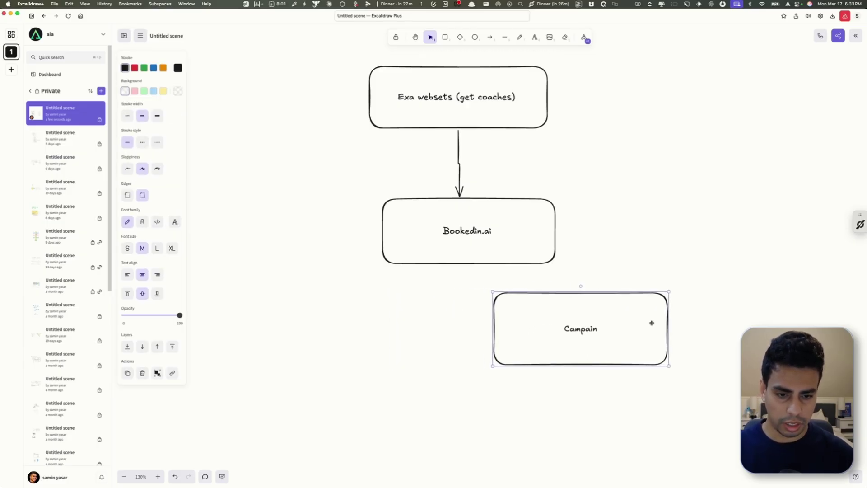
# Add a rectangle labelled "Agent" to the left of the Campain box, leaving a gap between them
pyautogui.click(358, 312)
pyautogui.press('r')
pyautogui.moveTo(337, 299); pyautogui.dragTo(491, 361)
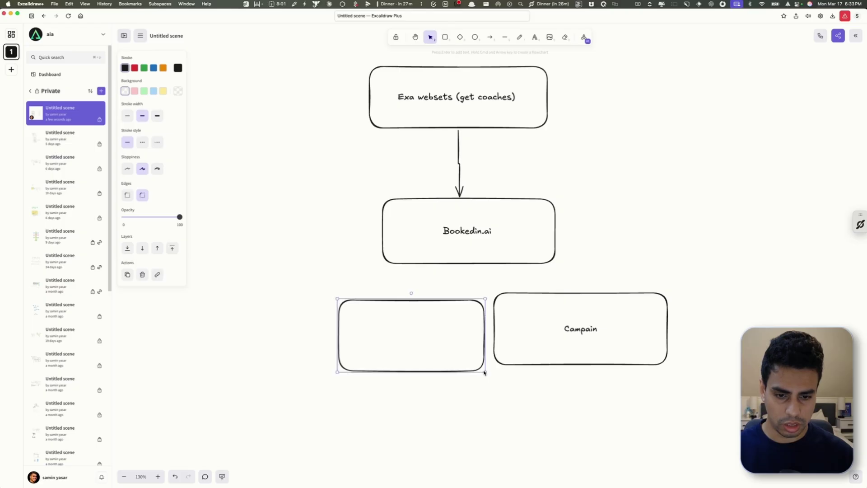
pyautogui.moveTo(440, 347); pyautogui.dragTo(418, 345)
pyautogui.doubleClick(370, 334)
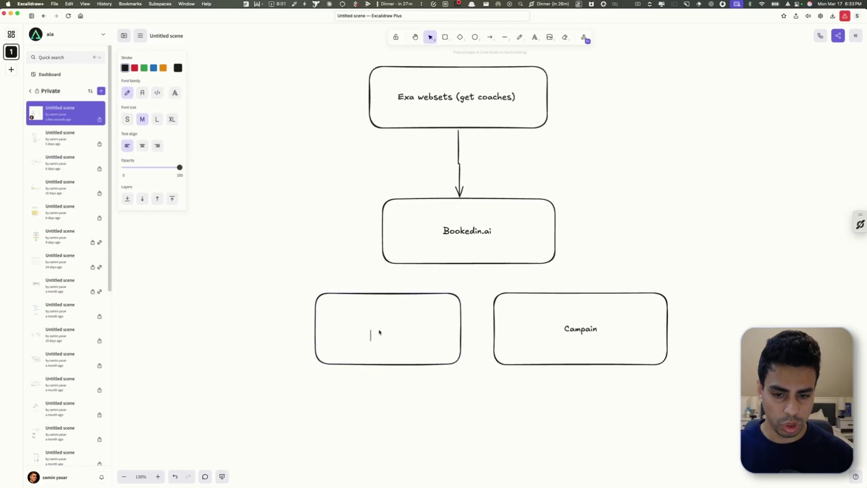
pyautogui.doubleClick(387, 329)
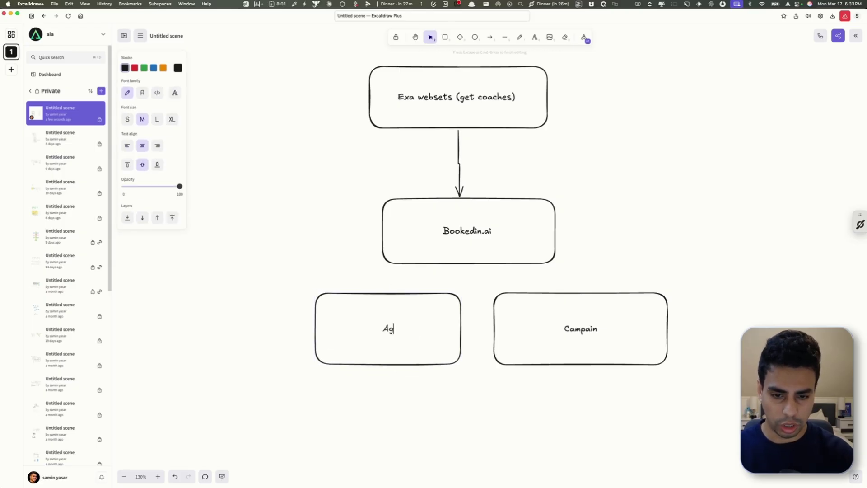
pyautogui.press('Escape')
# Draw a straight arrow from the underside of the Bookedin.ai box to the upper edge of the Campain box
pyautogui.click(498, 302)
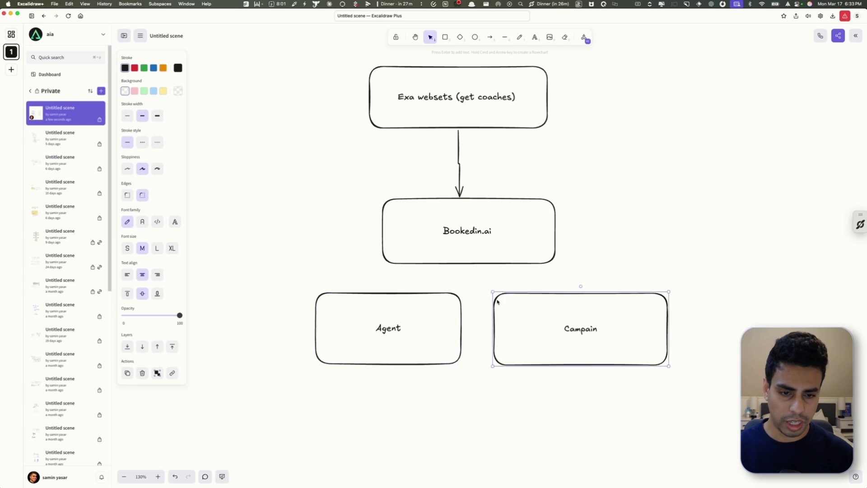
pyautogui.click(480, 266)
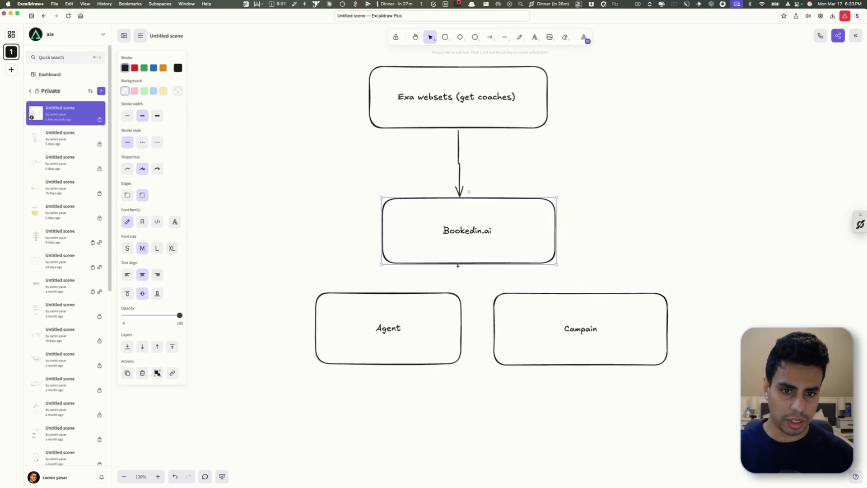
pyautogui.press('a')
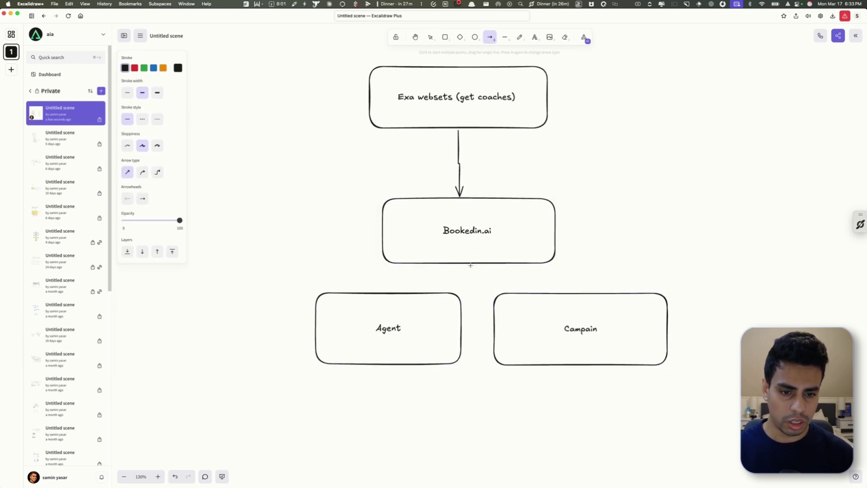
pyautogui.moveTo(471, 266); pyautogui.dragTo(527, 298)
pyautogui.click(507, 316)
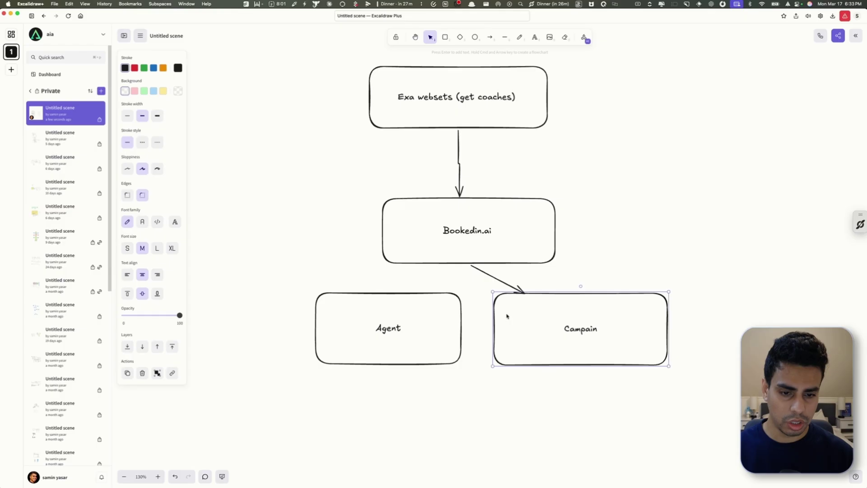
# Shrink the Agent box and place it inside the lower left part of the Campain box
pyautogui.click(457, 326)
pyautogui.moveTo(461, 292); pyautogui.dragTo(546, 348)
pyautogui.click(594, 350)
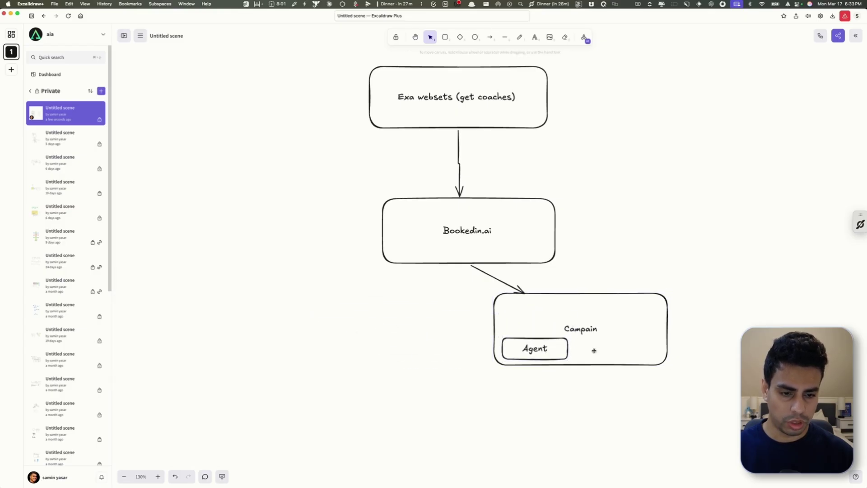
# Draw a large rectangle enclosing the Bookedin.ai, Campain and Agent boxes
pyautogui.hscroll(3, 610, 345)
pyautogui.scroll(-1, 609, 345)
pyautogui.press('r')
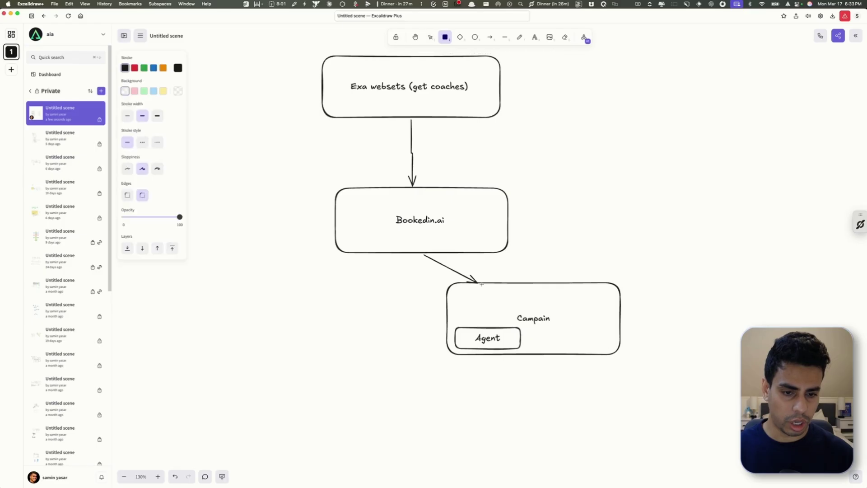
pyautogui.moveTo(319, 180); pyautogui.dragTo(646, 370)
pyautogui.click(482, 396)
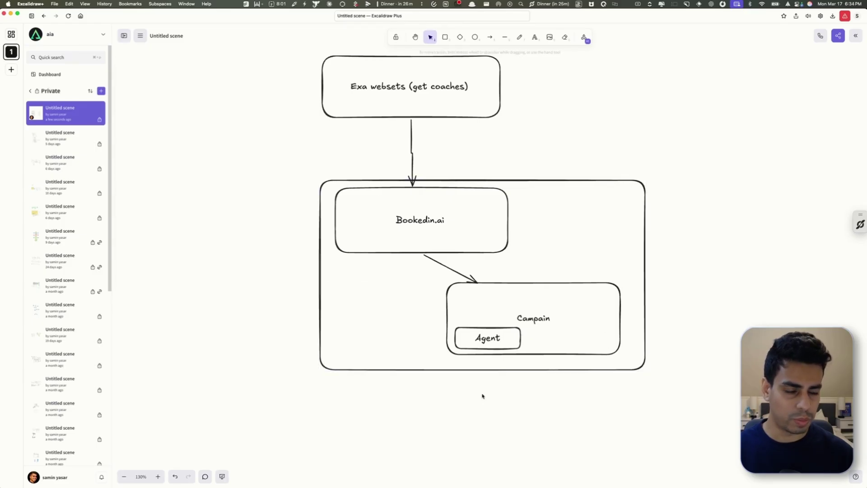
# Extend the large enclosing rectangle slightly upward to leave more space above the Bookedin.ai box
pyautogui.click(434, 181)
pyautogui.moveTo(486, 177); pyautogui.dragTo(486, 165)
pyautogui.click(482, 150)
pyautogui.scroll(1, 416, 119)
pyautogui.click(422, 111)
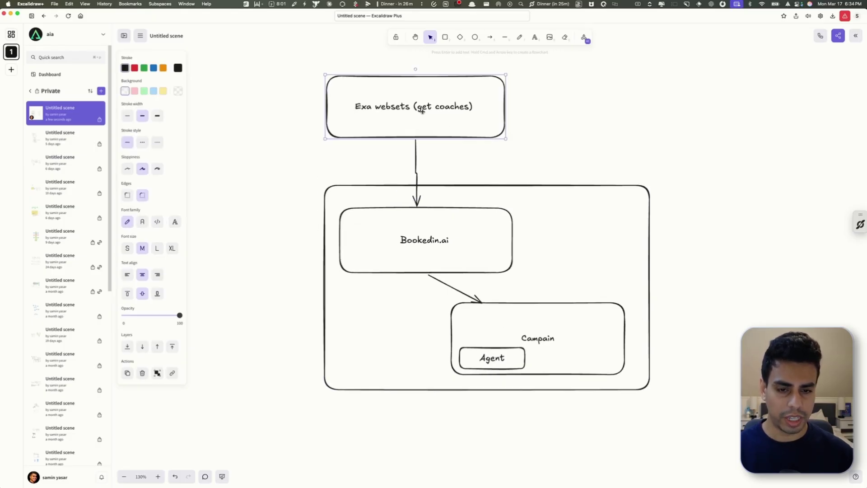